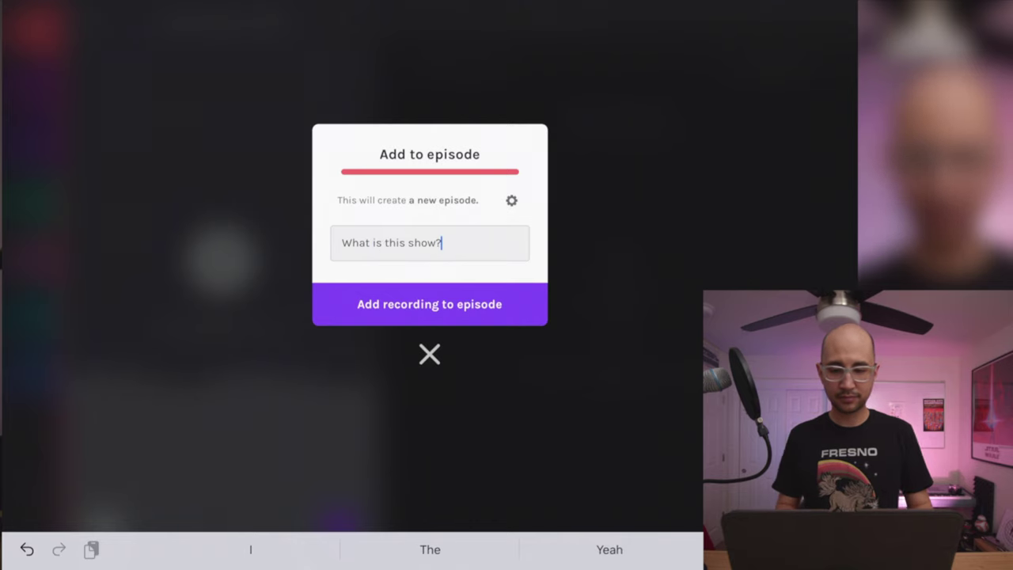
Add the "What is this show?" recording to a new episode and put the Intro recording from the library in it
key("Return")
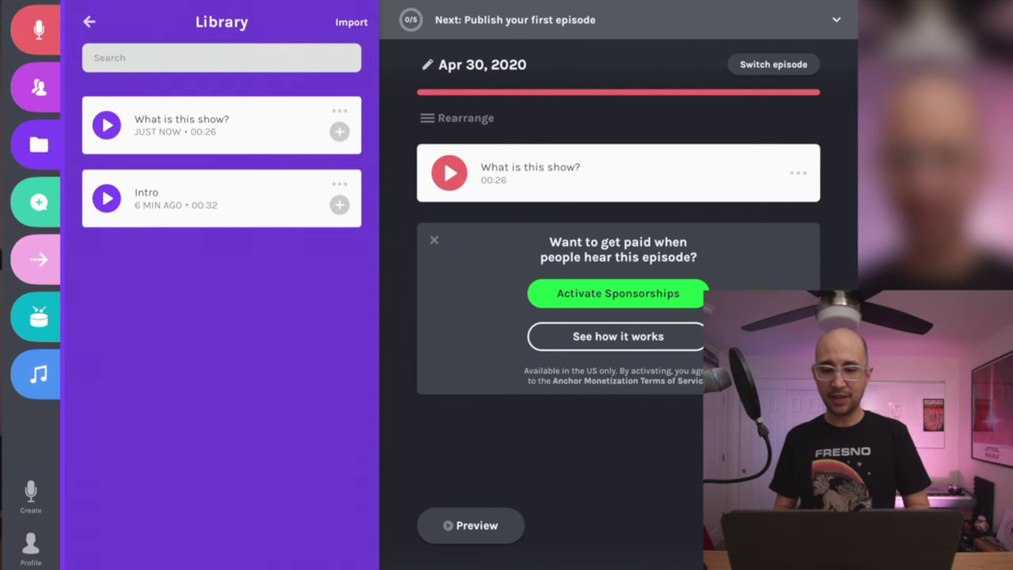
left_click_drag(221, 197, 601, 150)
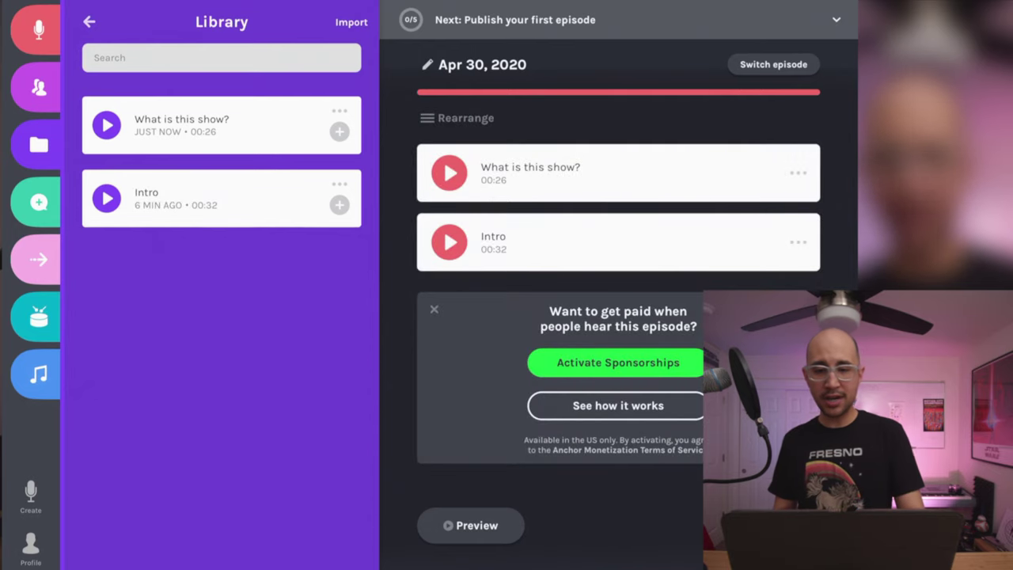
Rearrange the episode segments so that Intro comes before "What is this show?"
left_click(459, 117)
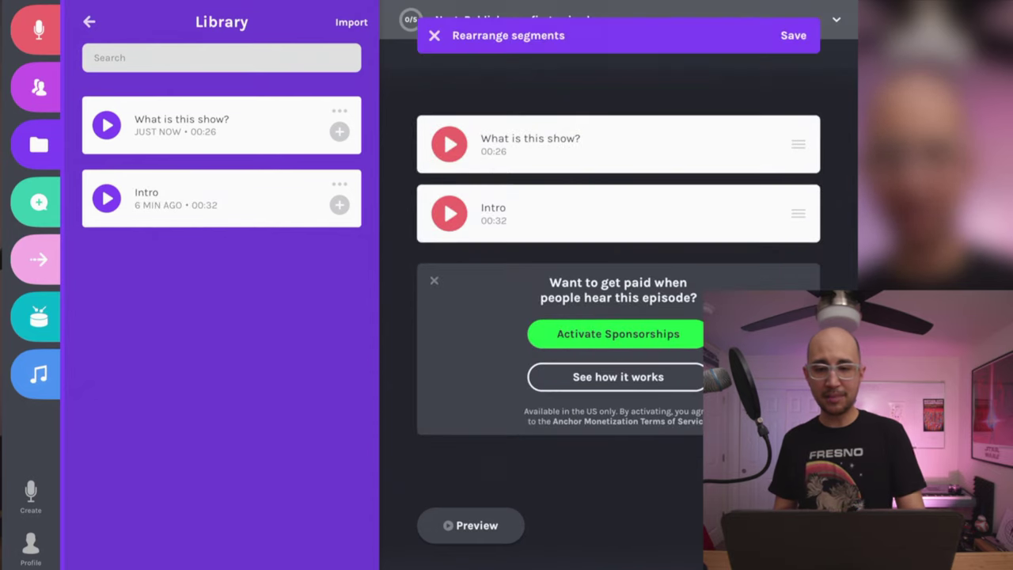
left_click_drag(798, 213, 797, 144)
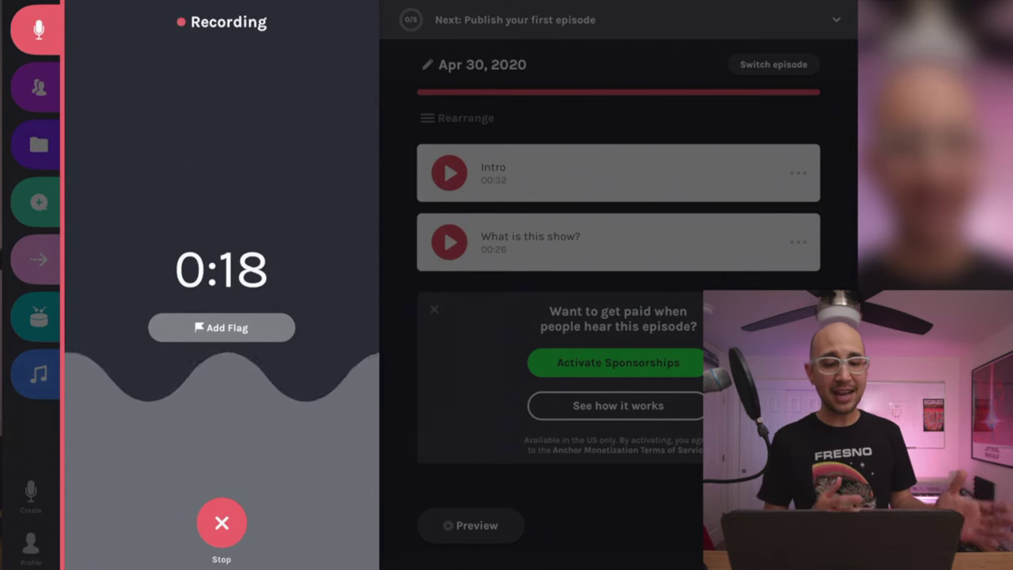
Stop the new recording and trim the silence off both ends, starting at 00:01 and ending just after the speech
left_click(222, 522)
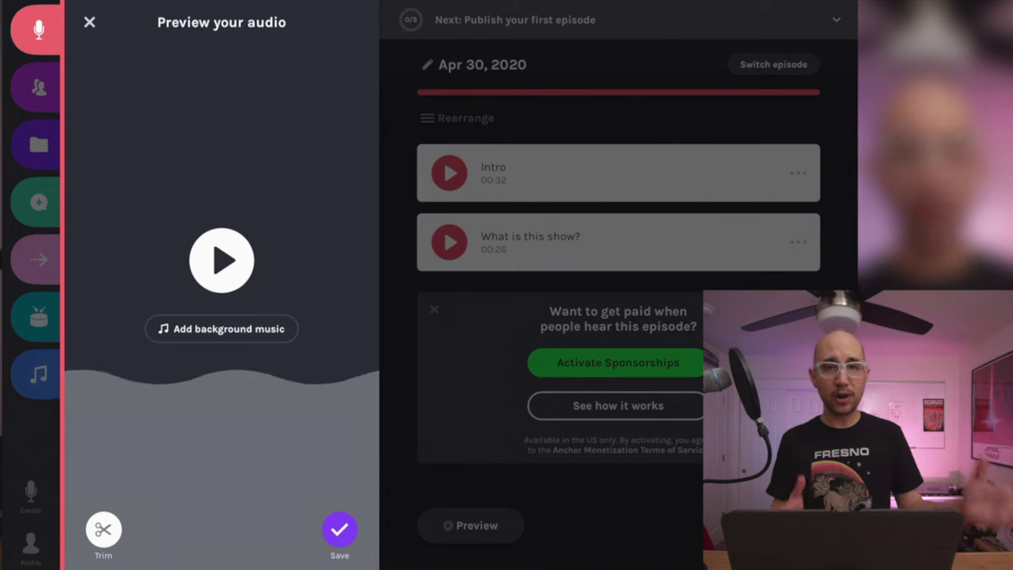
left_click(103, 529)
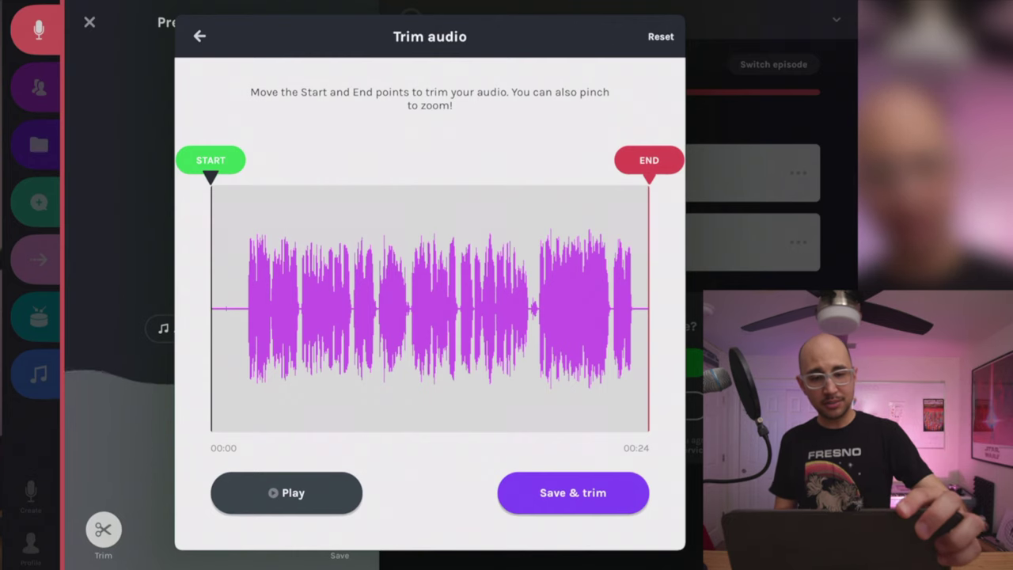
left_click_drag(210, 160, 246, 160)
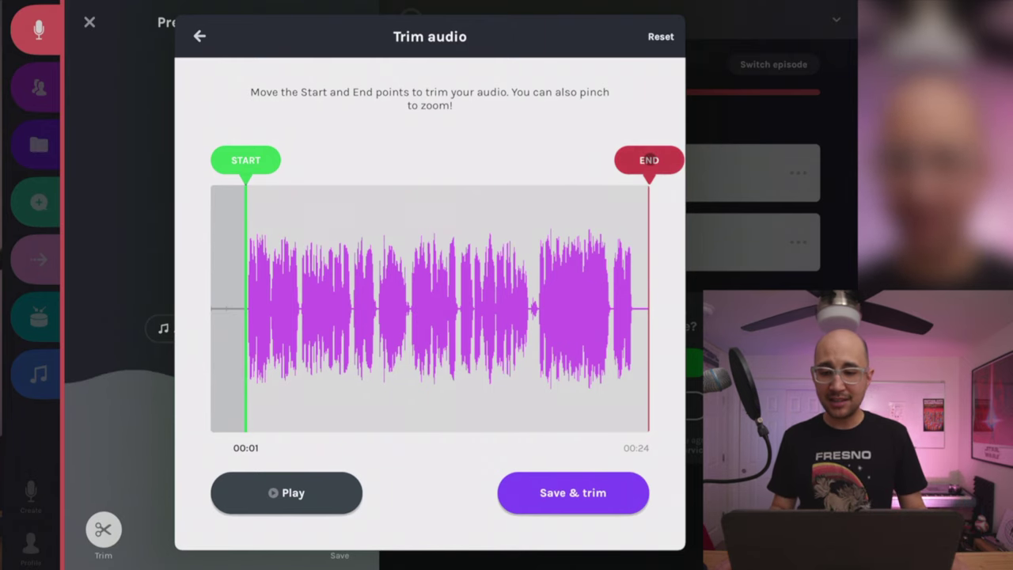
left_click_drag(648, 159, 636, 160)
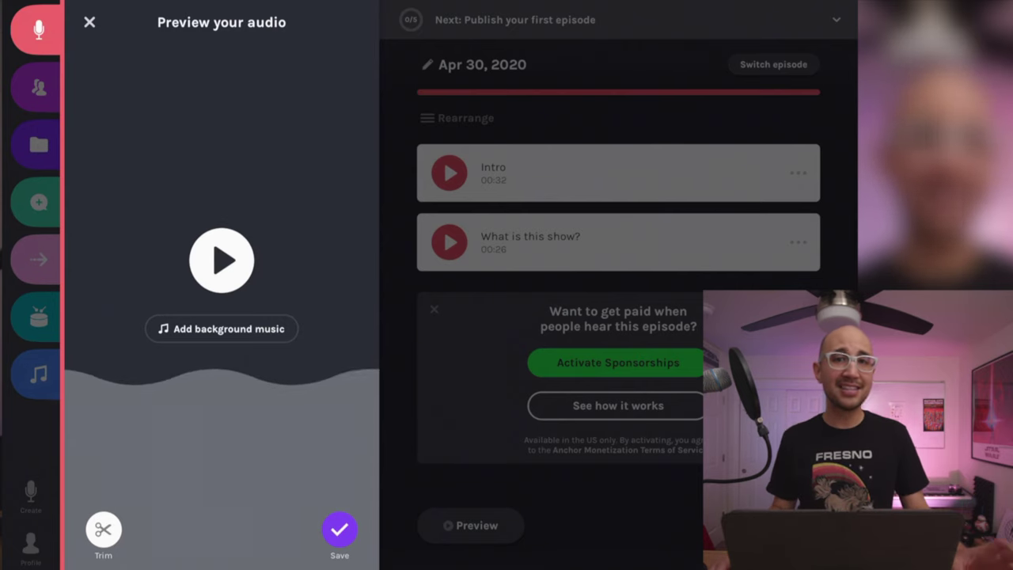
Save the trimmed recording to the Apr 30, 2020 episode as a segment named Outro
left_click(336, 527)
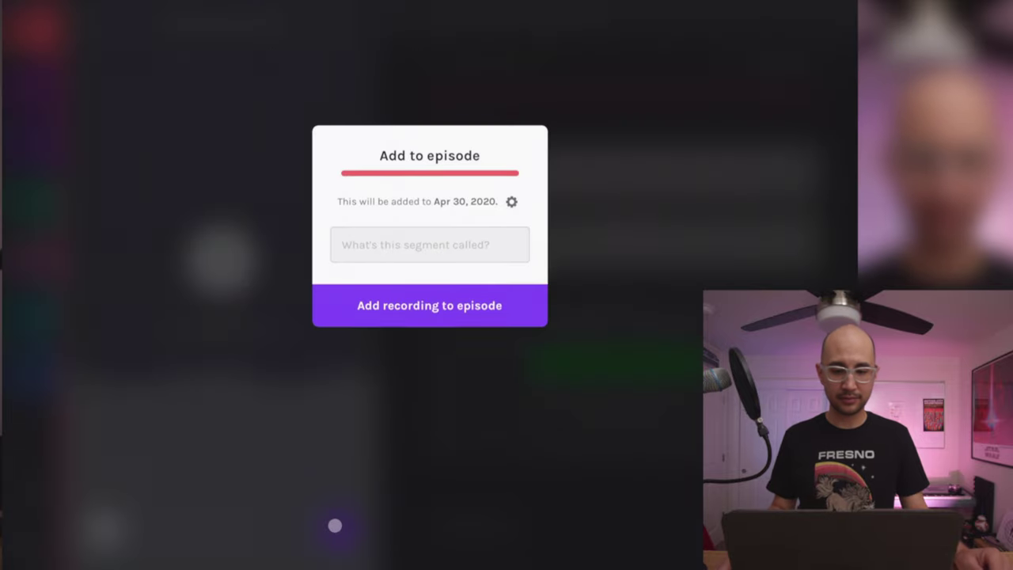
left_click(424, 243)
type("Out")
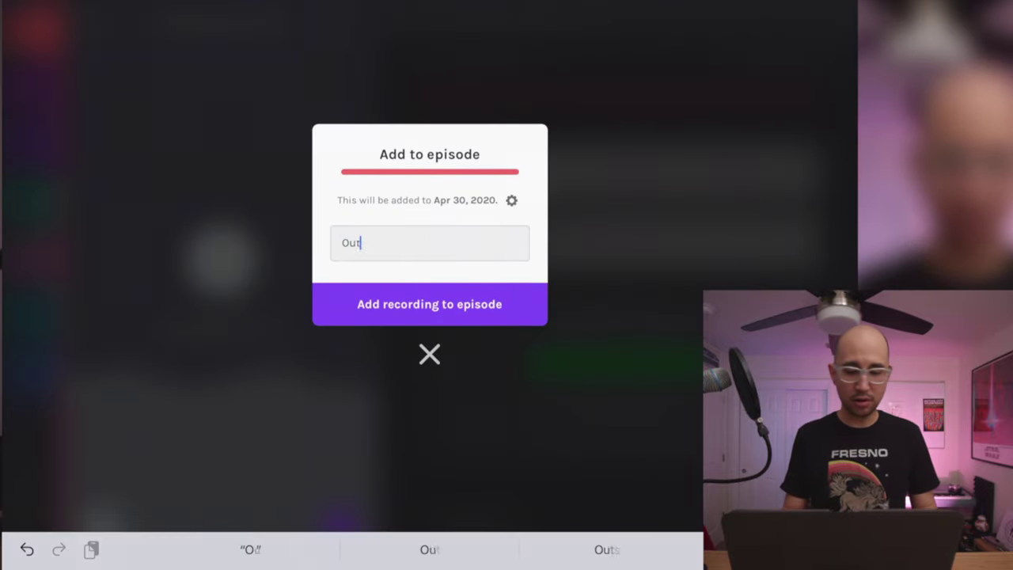
type("ro")
left_click(457, 300)
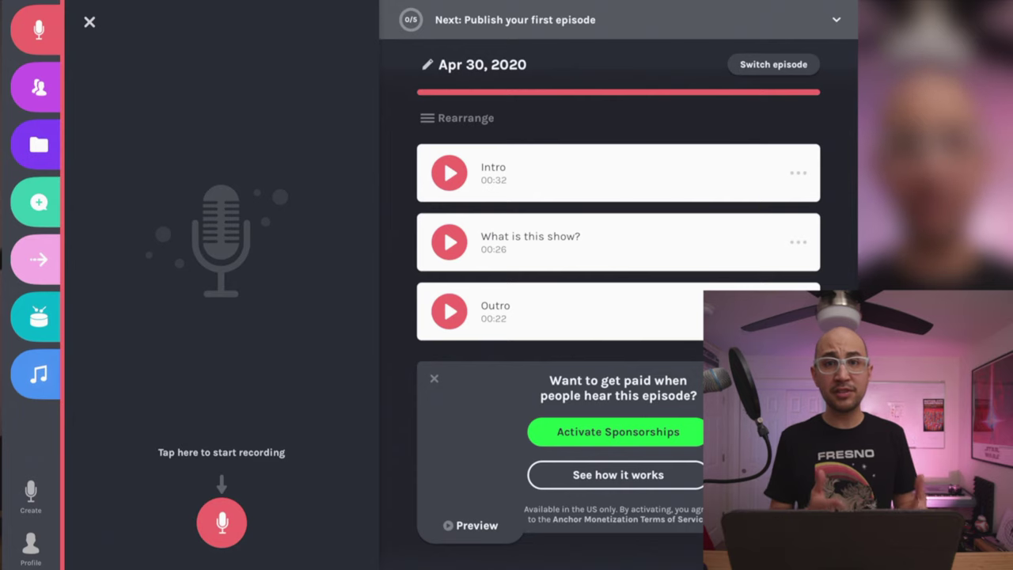
Play back the Intro segment and try to trim it to the passage from 00:16 up to the pause before the final phrases
left_click(797, 172)
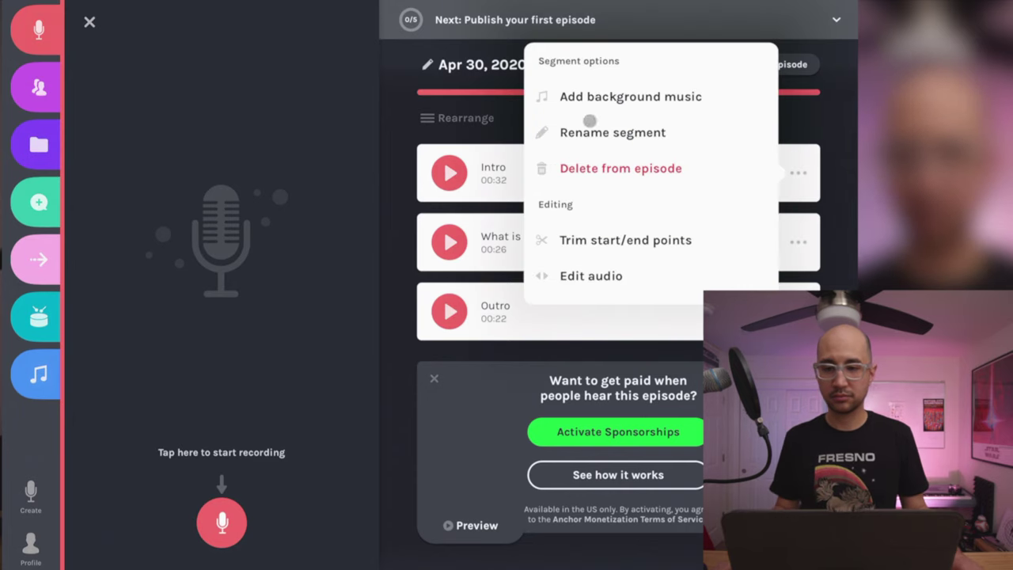
left_click(593, 248)
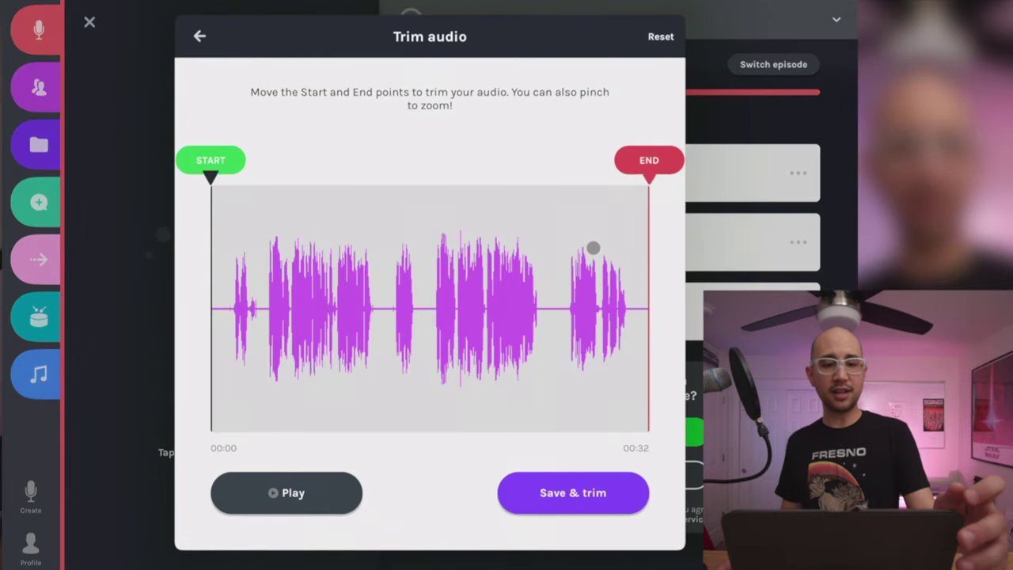
left_click(302, 480)
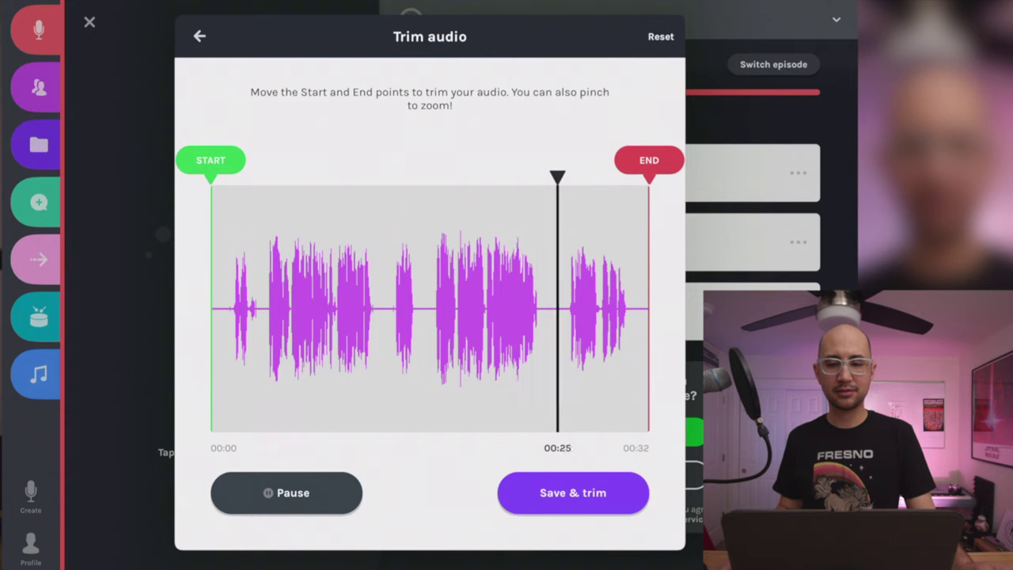
left_click(273, 490)
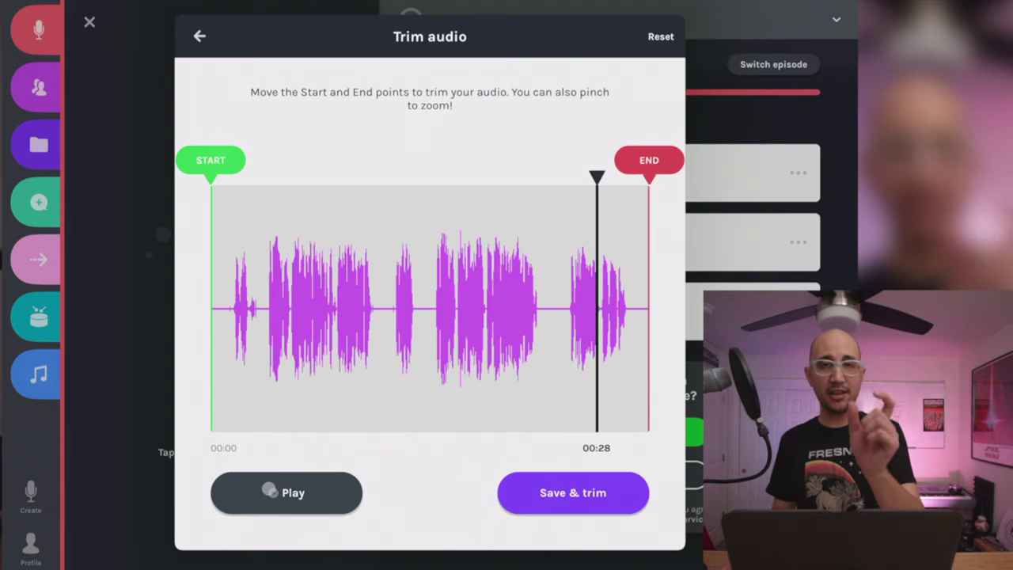
left_click_drag(209, 160, 440, 182)
left_click_drag(673, 163, 550, 164)
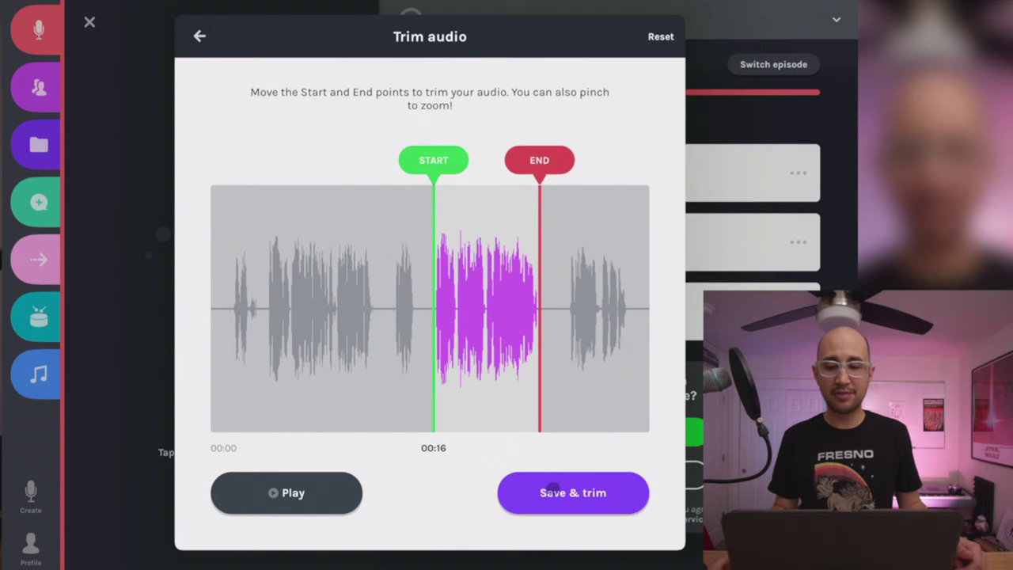
left_click(551, 486)
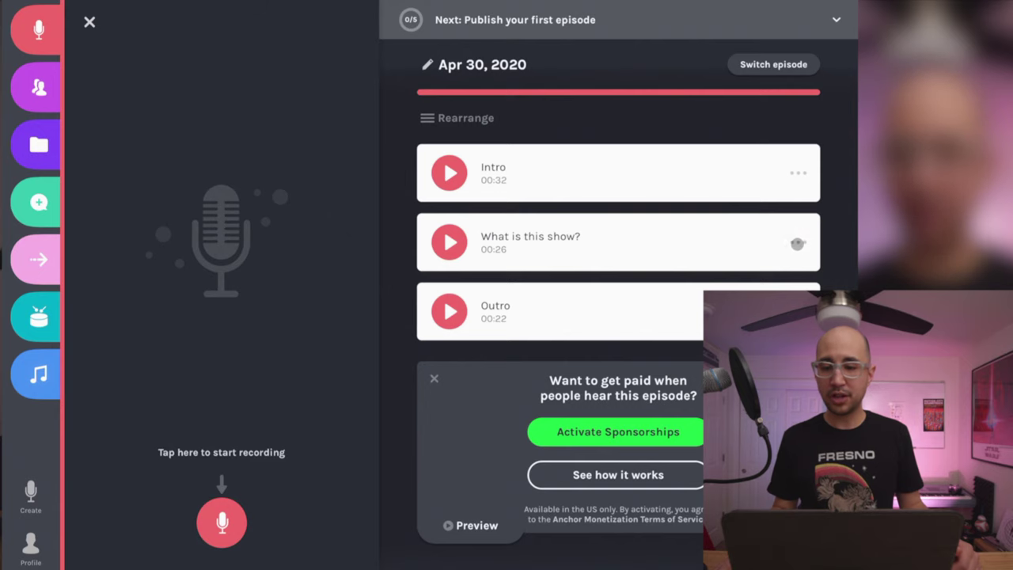
Try to trim the silence off the "What is this show?" segment, starting at 00:01 and ending right after the last speech
left_click(797, 243)
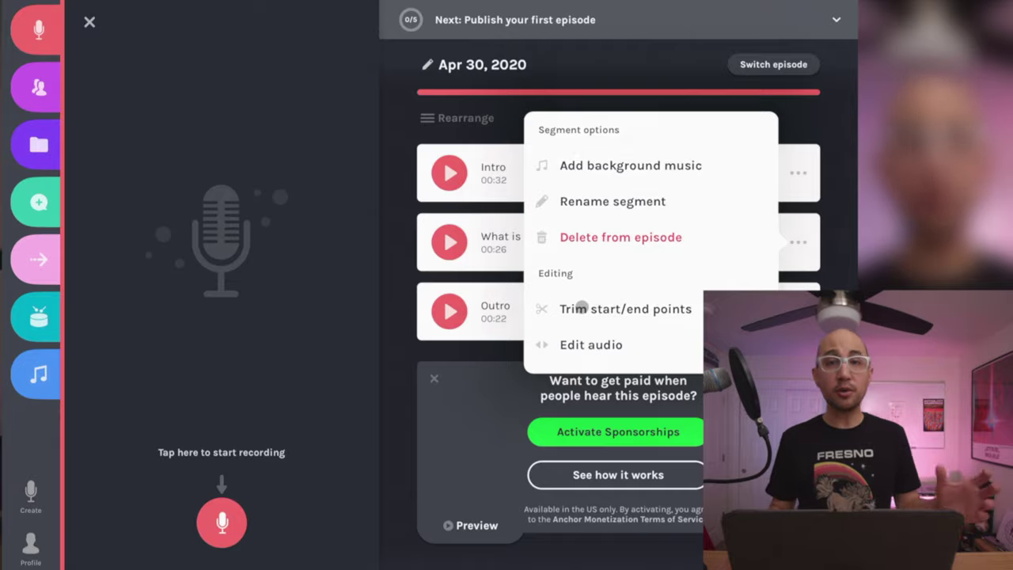
left_click(580, 307)
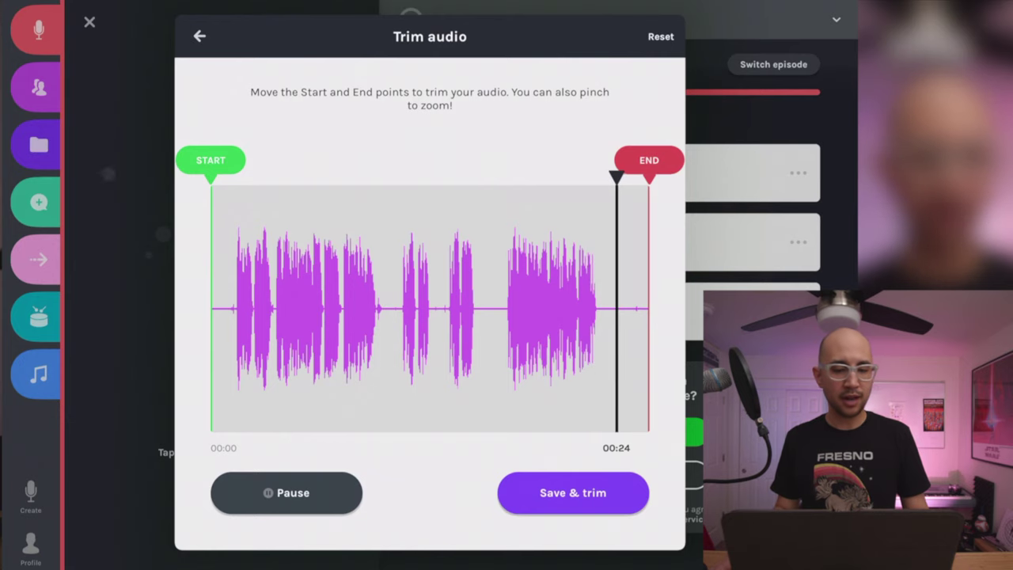
mouse_move(215, 160)
left_mouse_down()
mouse_move(240, 163)
mouse_move(227, 163)
left_mouse_up()
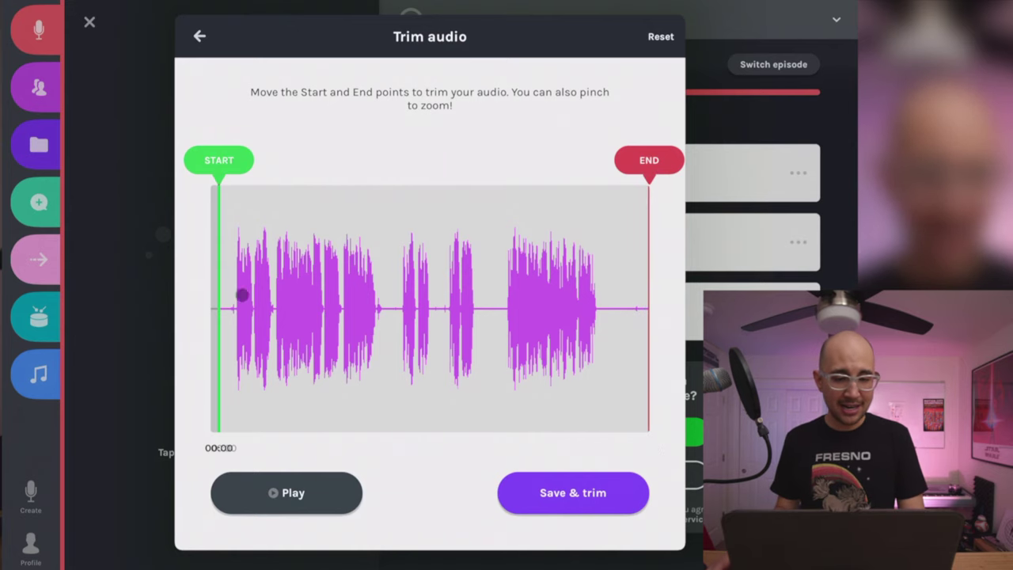
left_click_drag(206, 159, 227, 160)
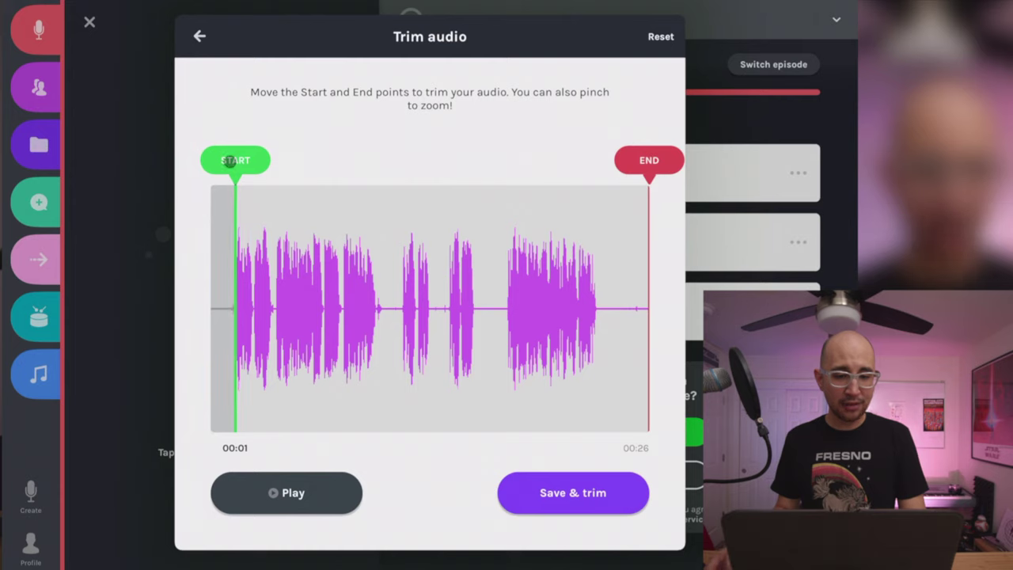
left_click(383, 237)
left_click_drag(654, 160, 597, 240)
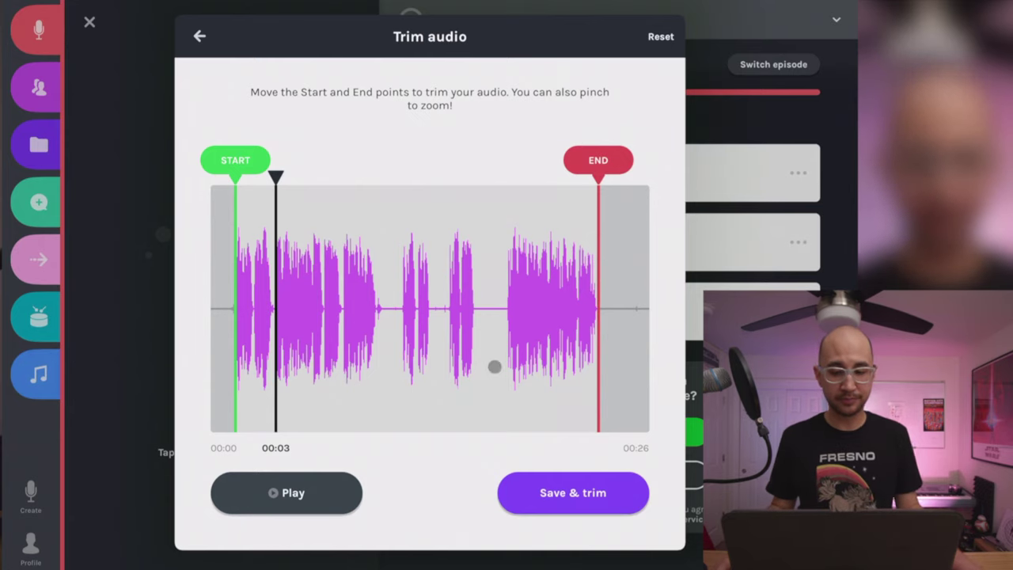
left_click(554, 492)
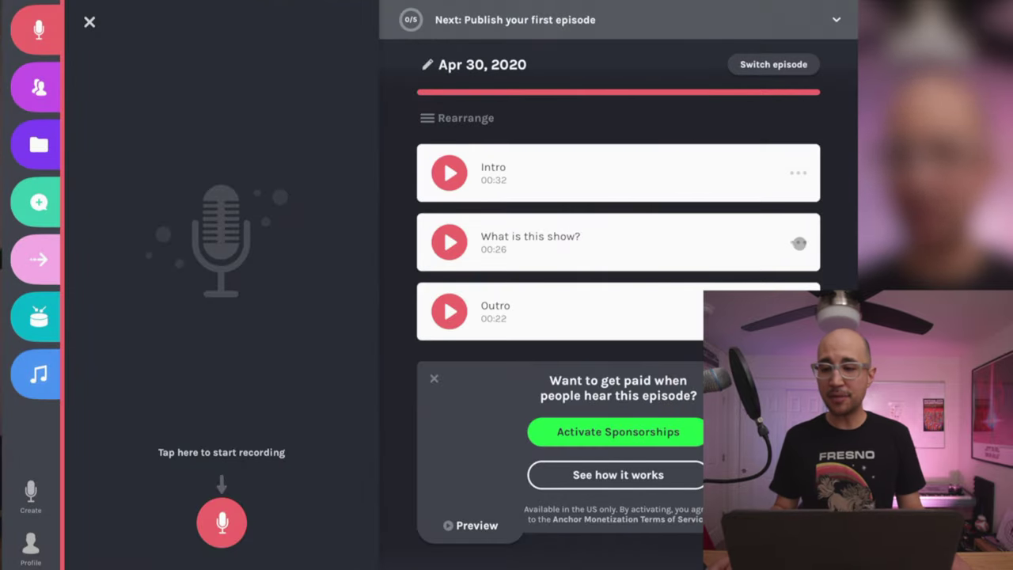
Edit the audio of the "What is this show?" segment and add a split point at 00:10, where the first passage of speech ends
left_click(798, 245)
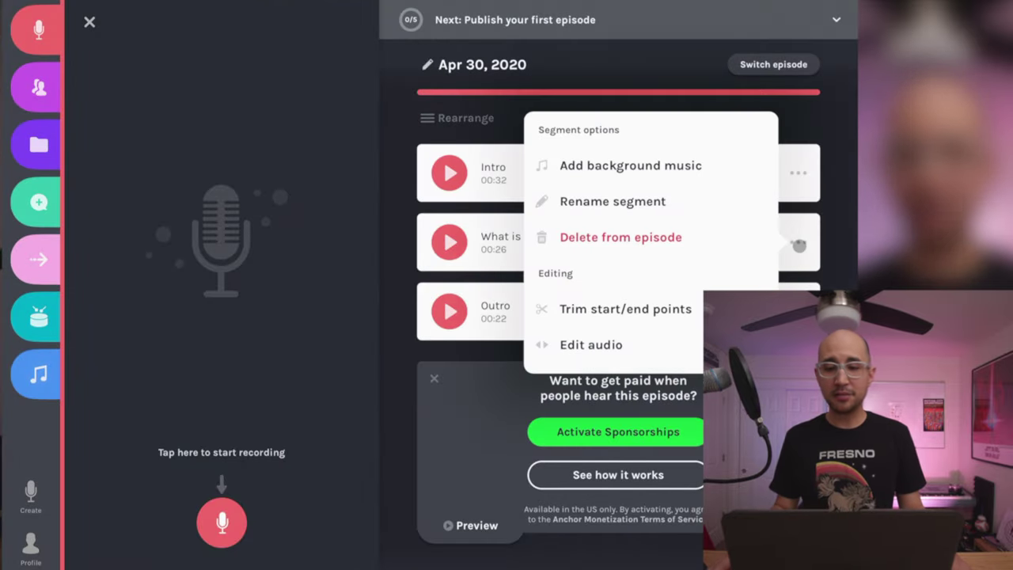
left_click(650, 345)
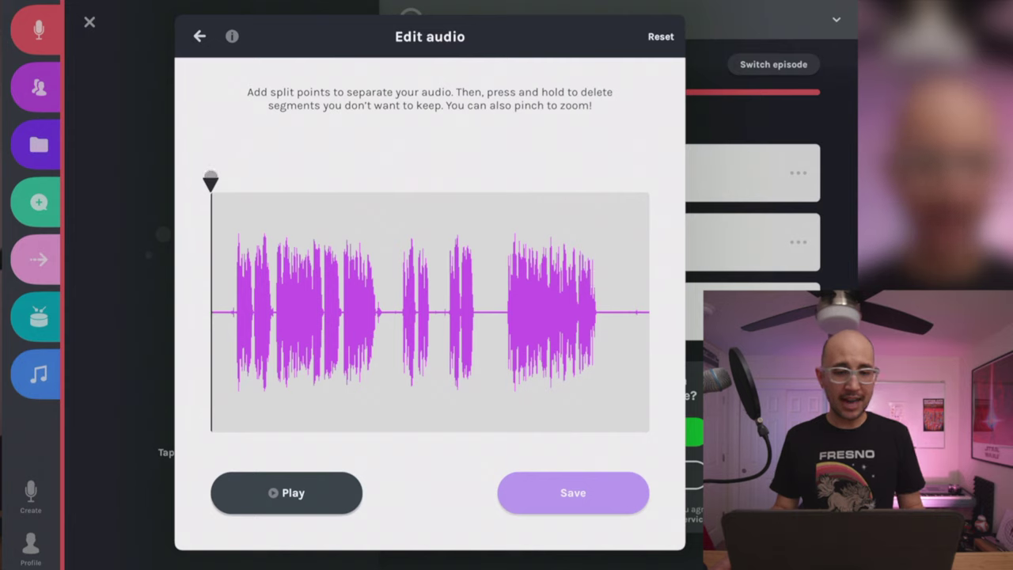
left_click_drag(209, 183, 354, 213)
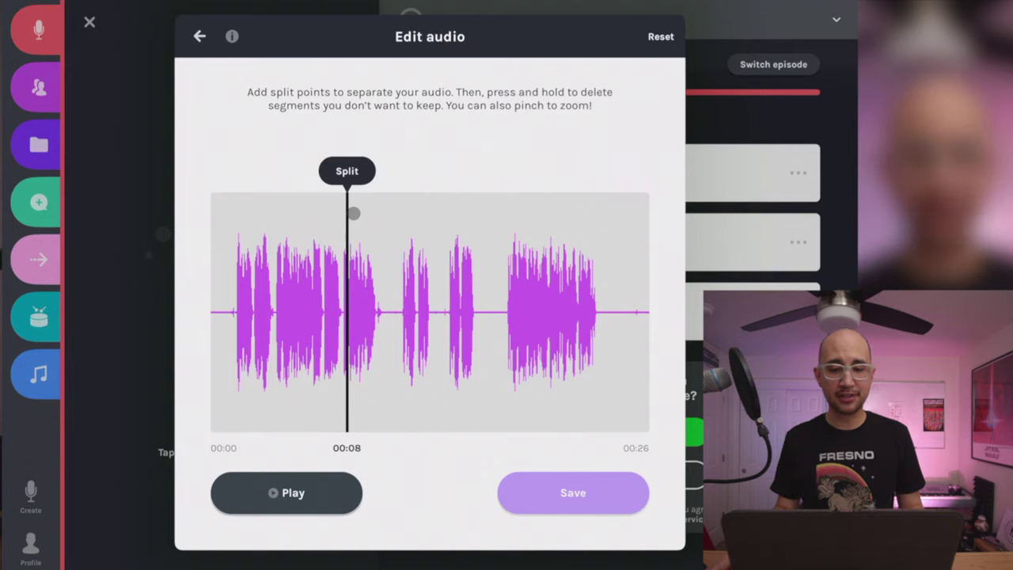
left_click(299, 492)
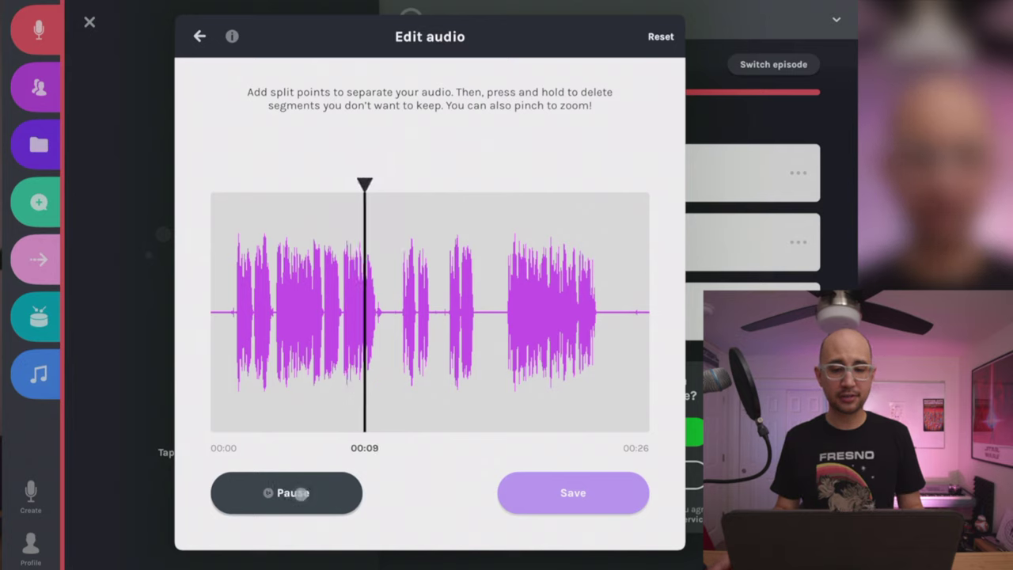
left_click(301, 493)
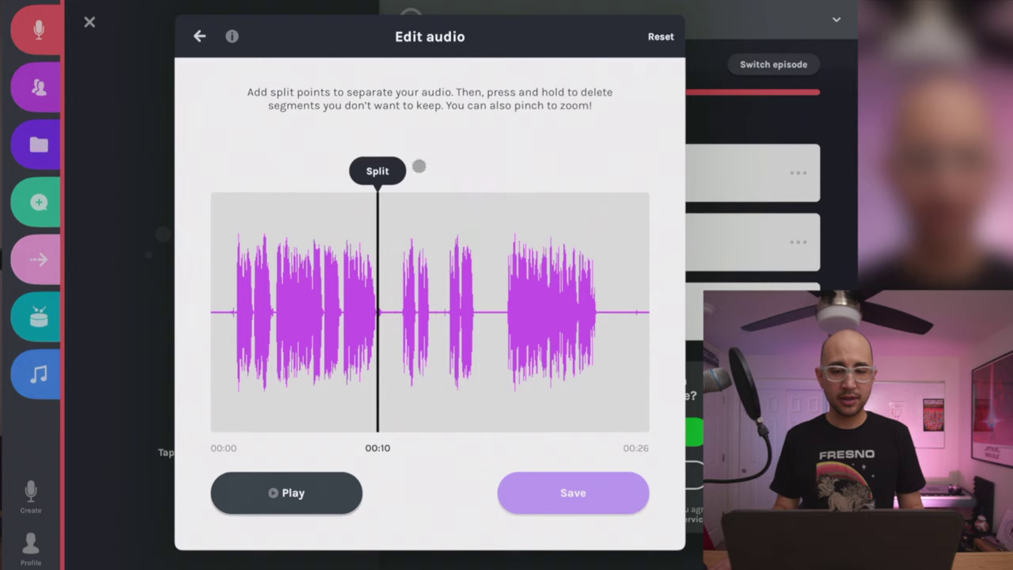
left_click_drag(379, 170, 375, 171)
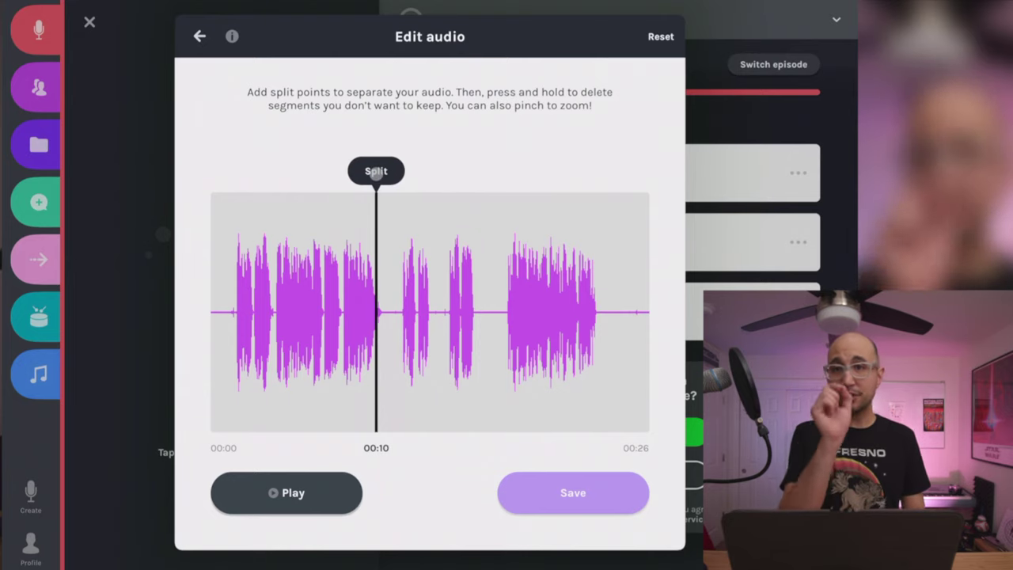
scroll(376, 174, "up", 5)
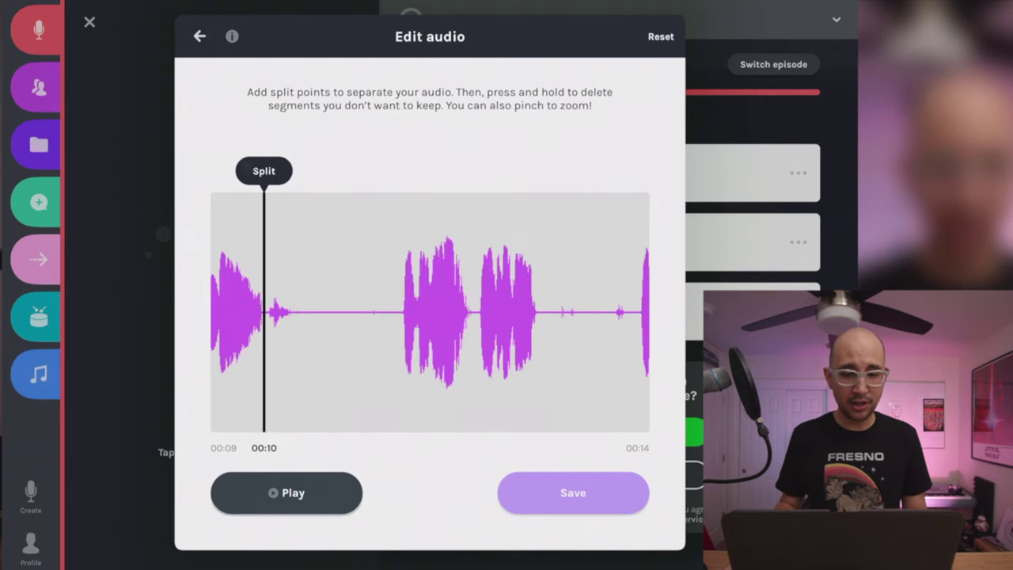
left_click_drag(256, 168, 246, 171)
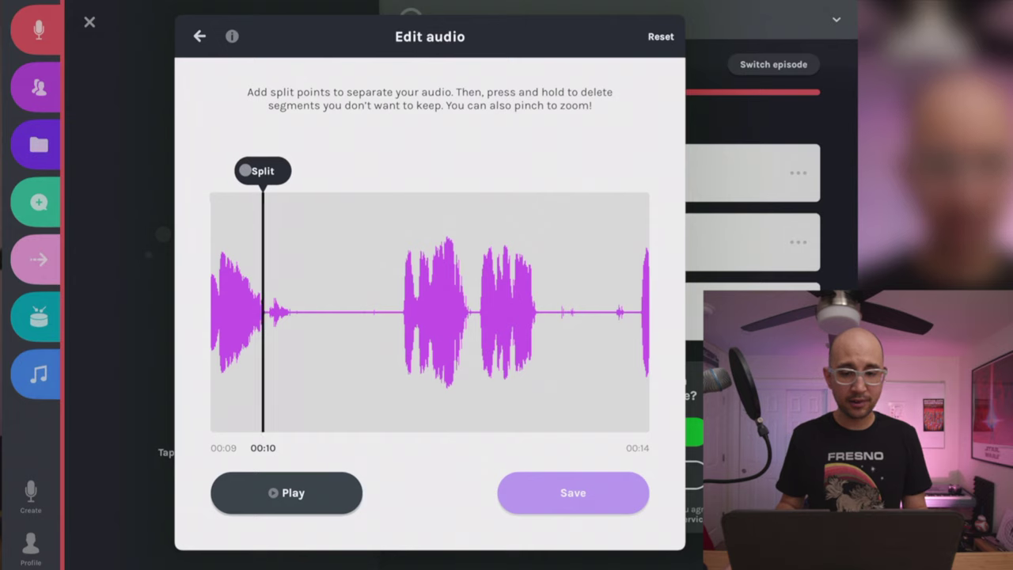
left_click_drag(246, 170, 253, 170)
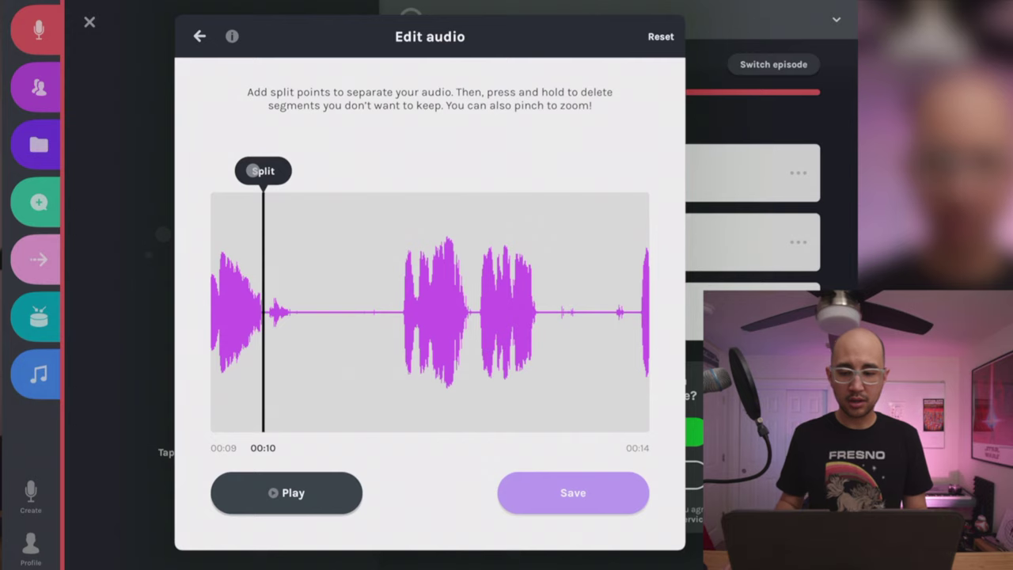
left_click(253, 174)
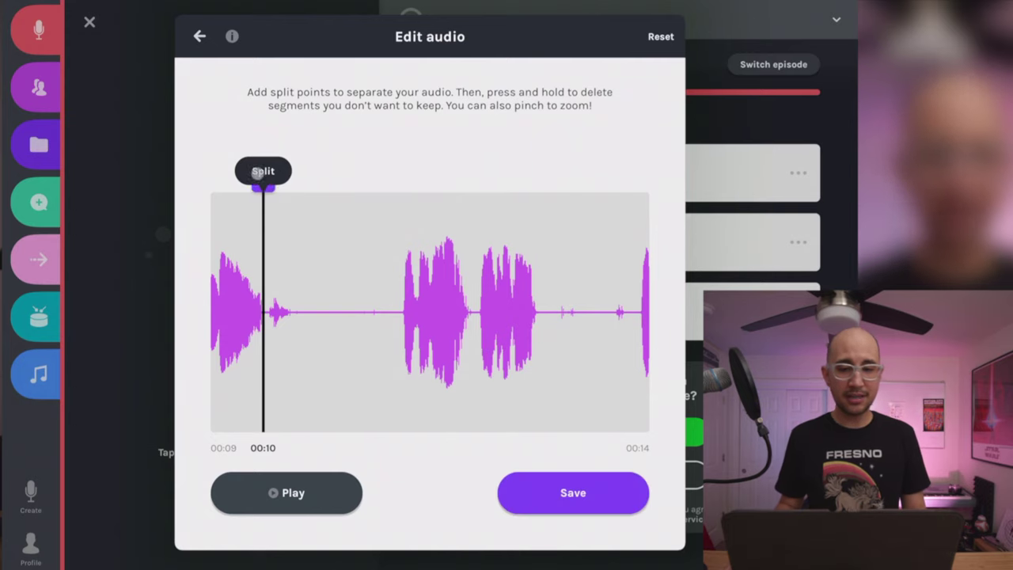
scroll(227, 259, "right", 5)
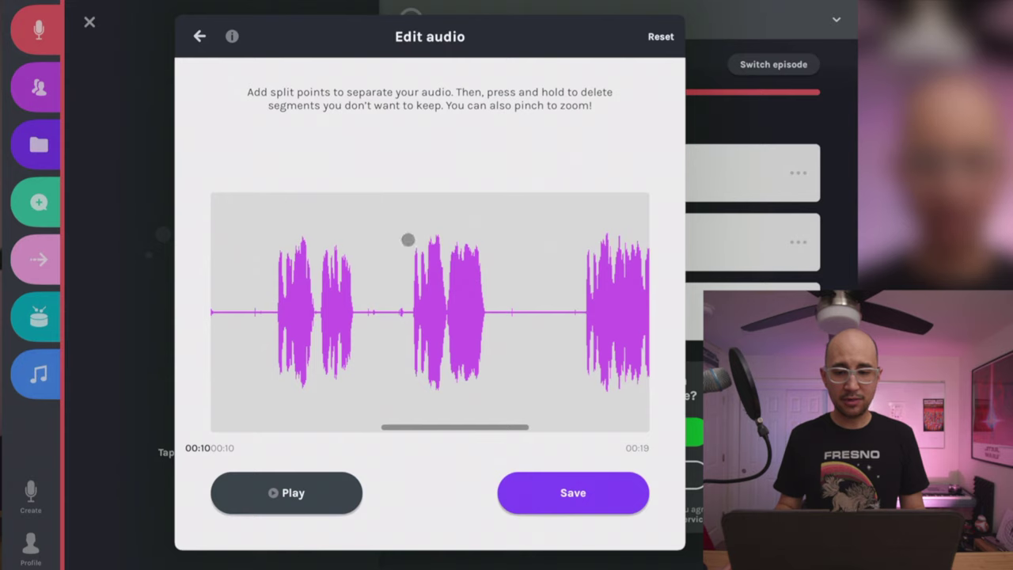
scroll(389, 205, "left", 3)
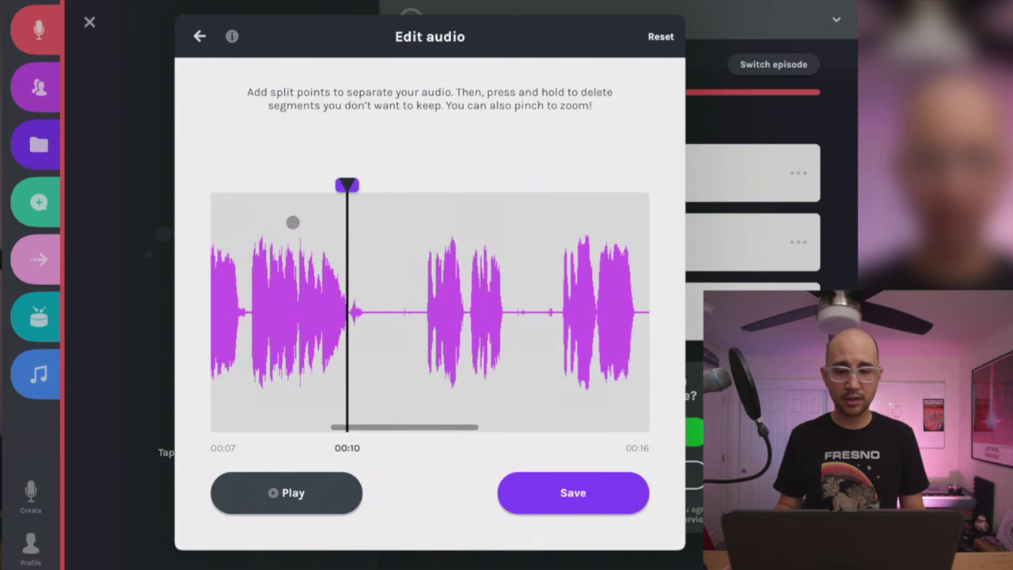
Add a second split point just before the last long passage of speech and save the split audio
mouse_move(348, 206)
left_mouse_down()
mouse_move(491, 199)
mouse_move(617, 215)
left_mouse_up()
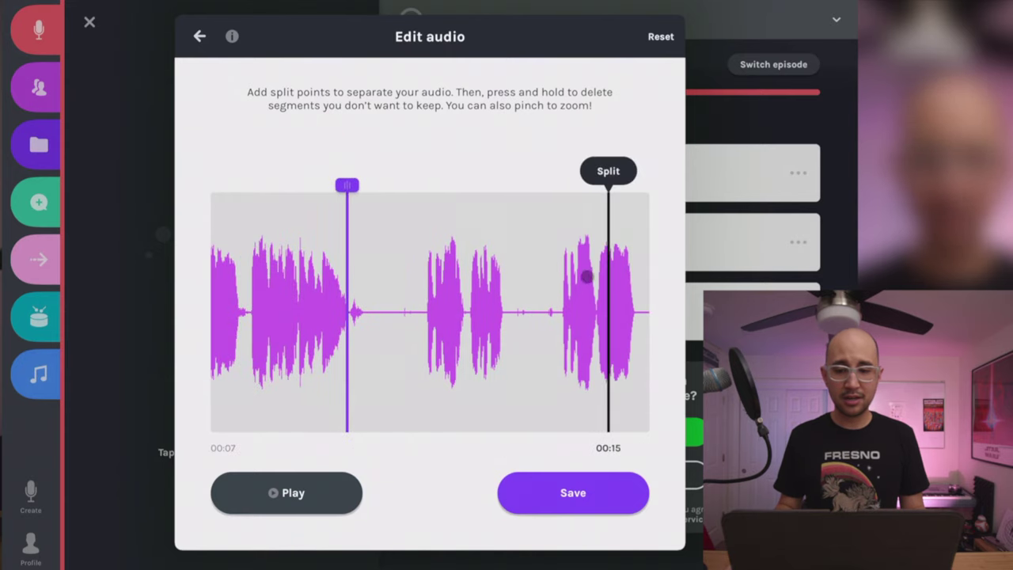
scroll(586, 276, "right", 5)
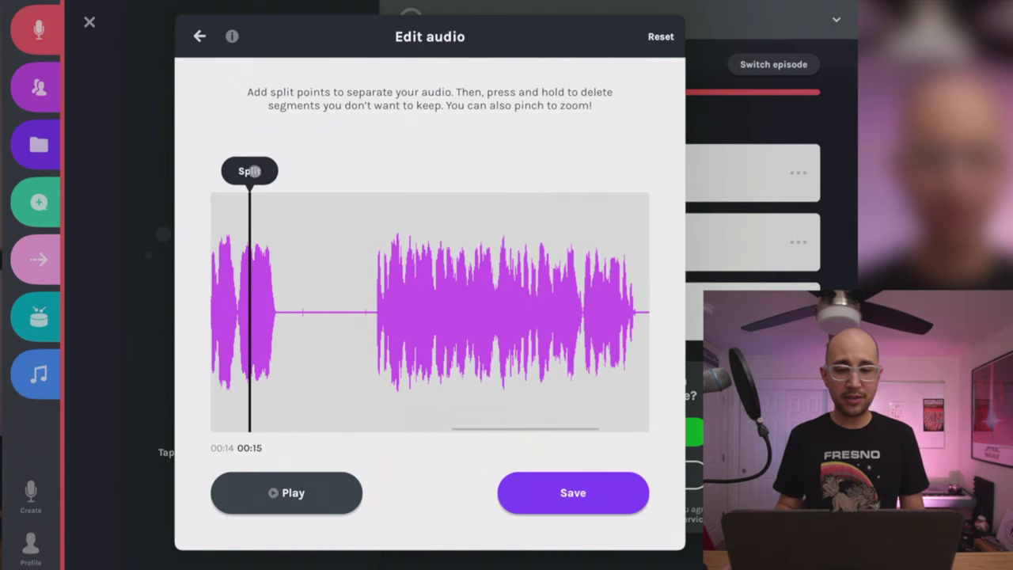
left_click_drag(250, 171, 386, 195)
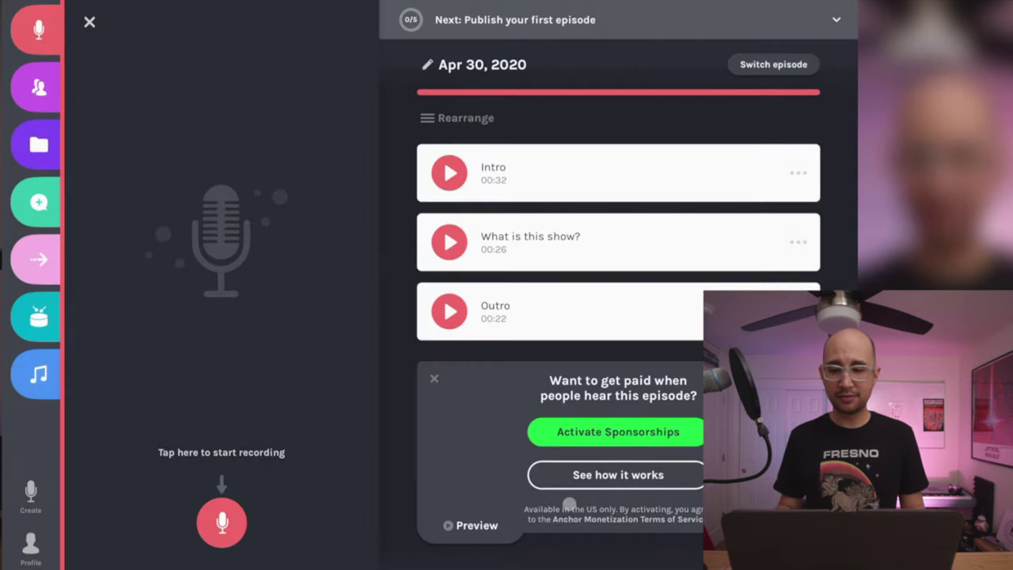
Show the recordings library and delete the untrimmed Intro and "What is this show?" segments from the episode
left_click(38, 151)
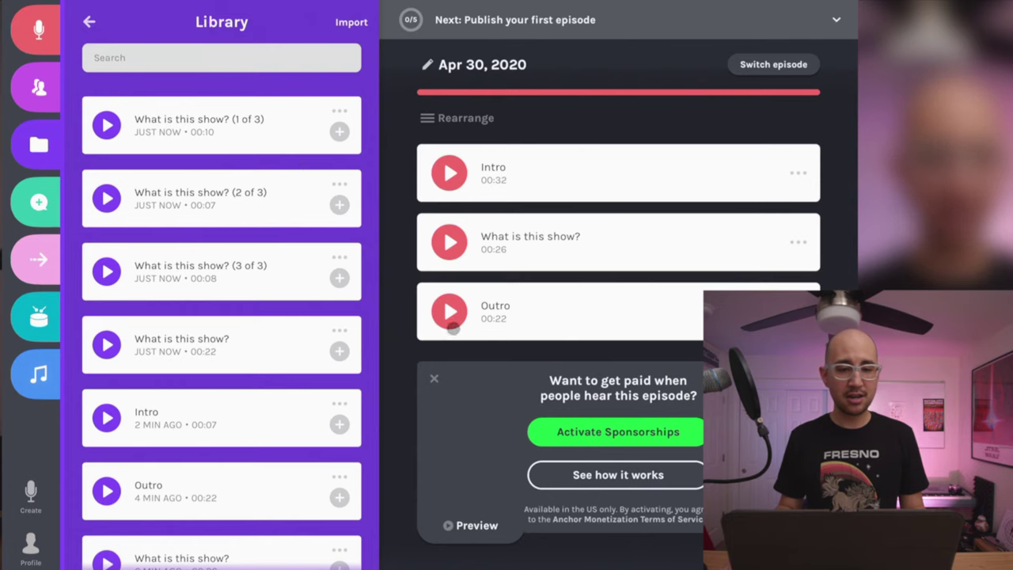
scroll(193, 303, "down", 3)
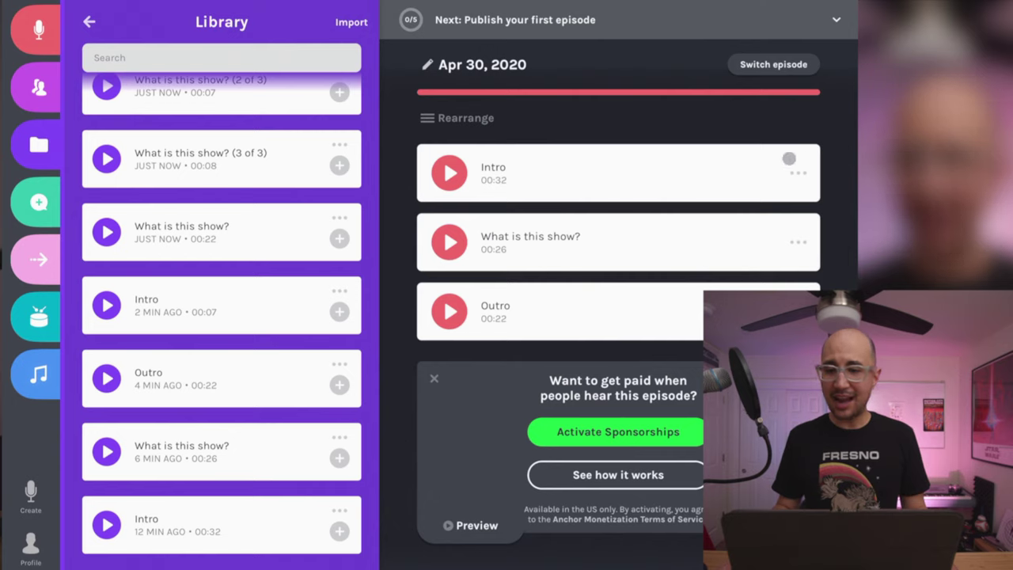
left_click(794, 173)
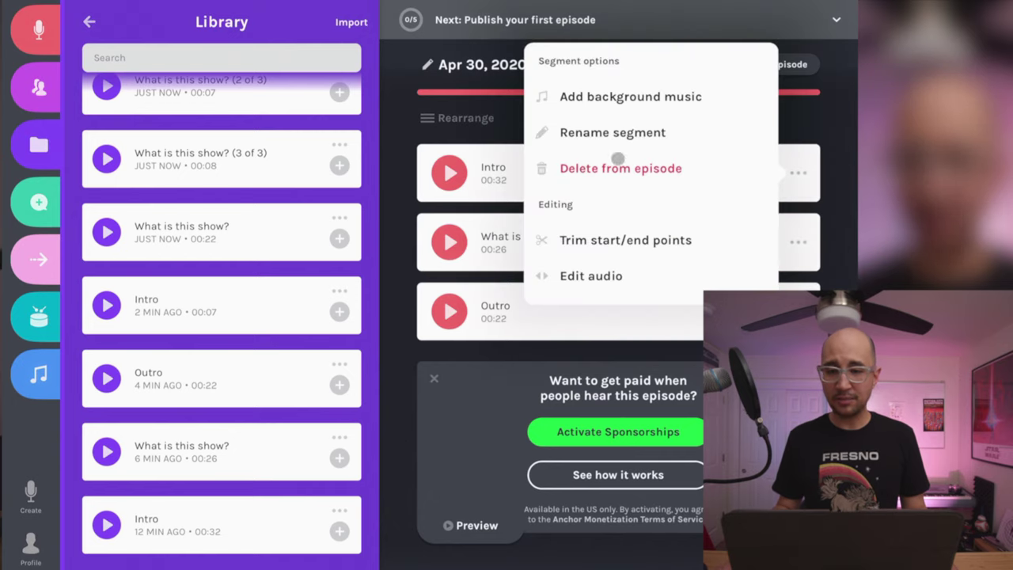
left_click(613, 169)
left_click(795, 173)
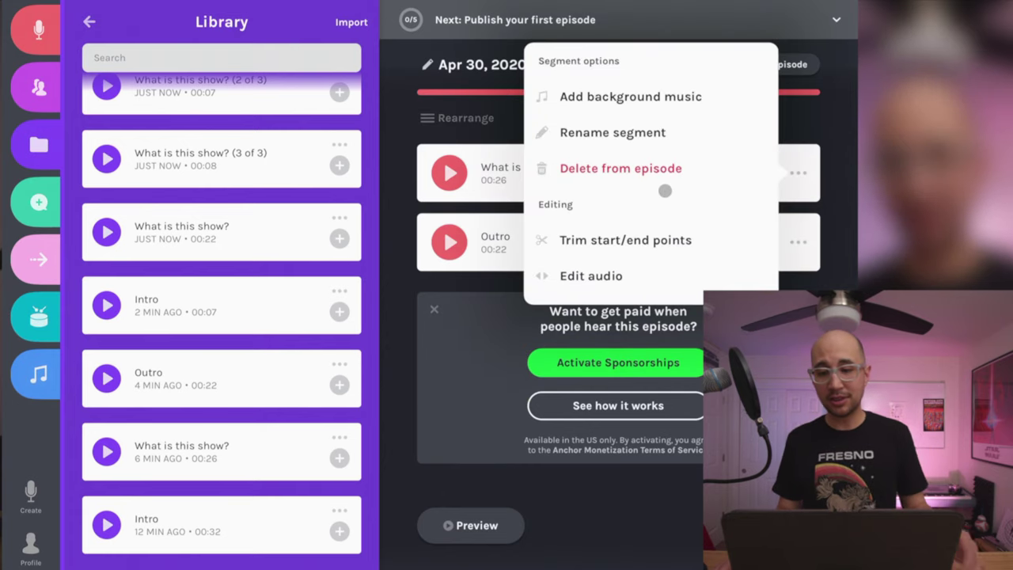
left_click(611, 163)
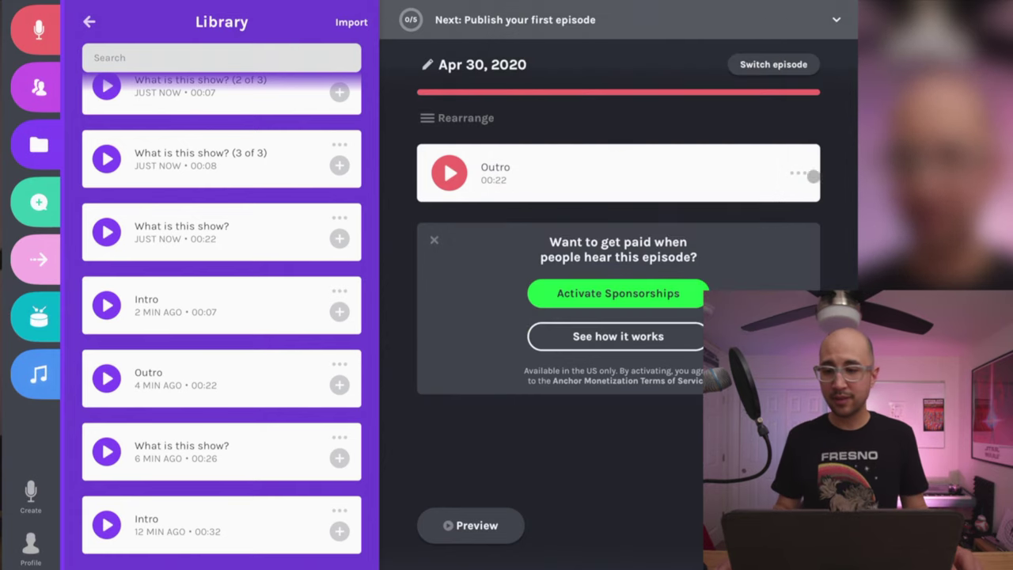
left_click(807, 170)
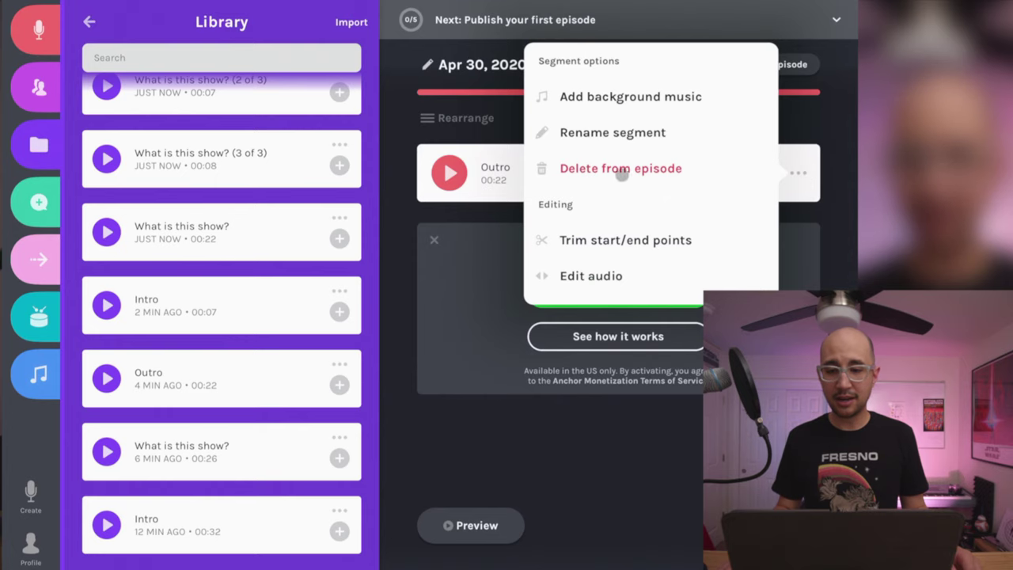
left_click(368, 178)
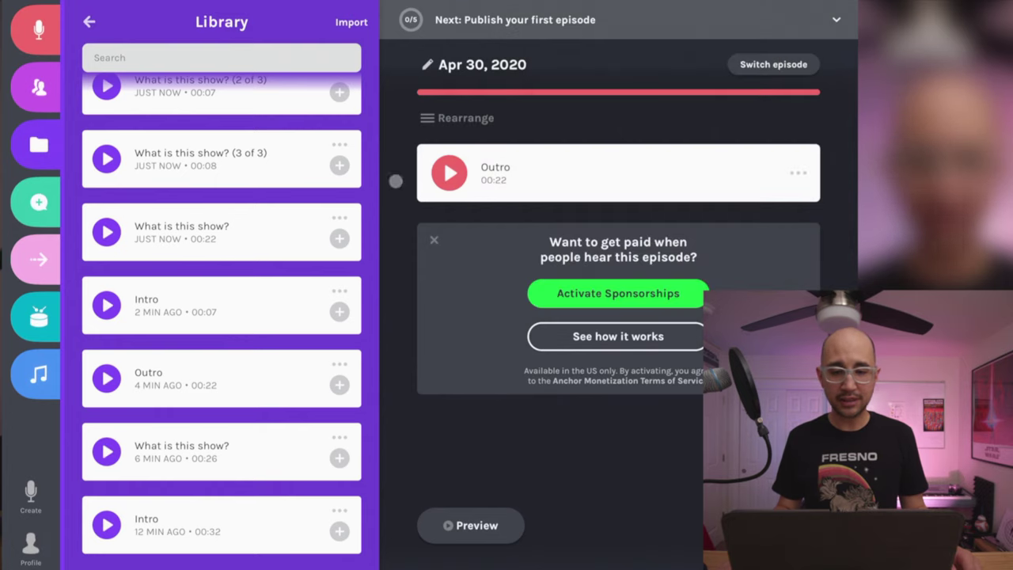
Add the trimmed 00:07 Intro recording from the library to the Apr 30, 2020 episode
scroll(128, 197, "up", 3)
scroll(128, 196, "down", 3)
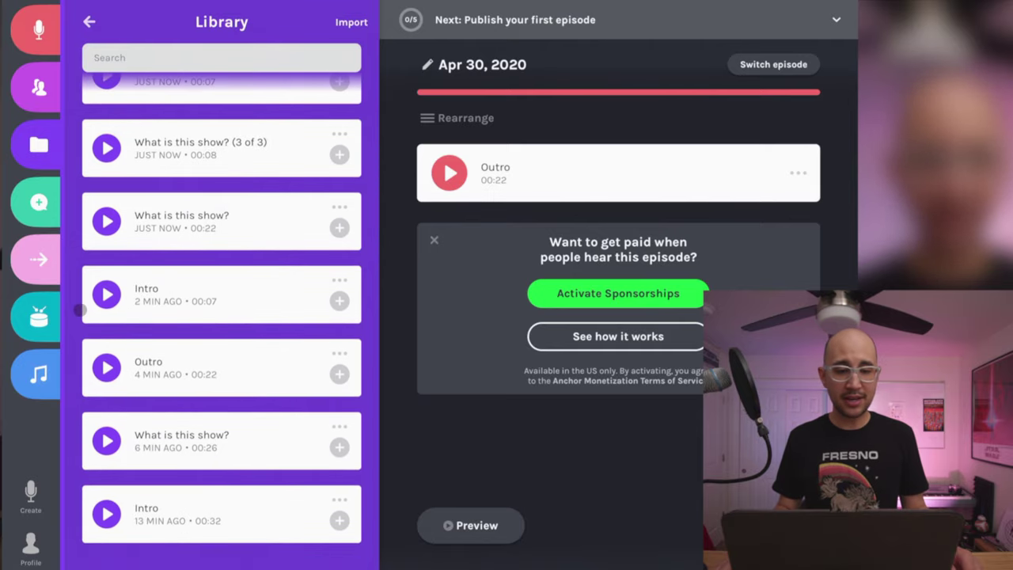
left_click_drag(124, 302, 514, 153)
Trim the library clip "What is this show? (1 of 3)" to start at 00:01, save it and add the trimmed version to the episode
scroll(346, 357, "up", 3)
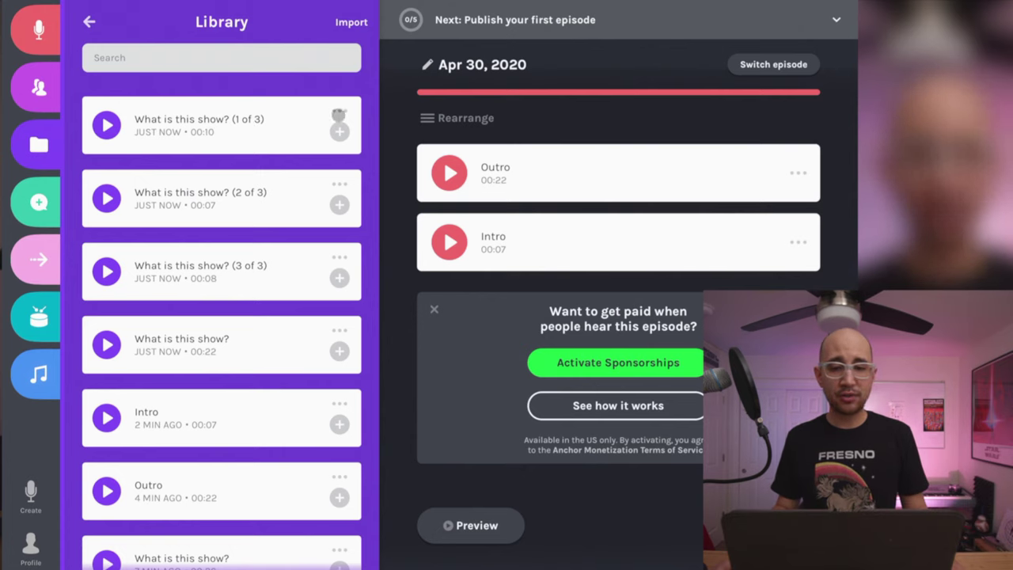
left_click(337, 116)
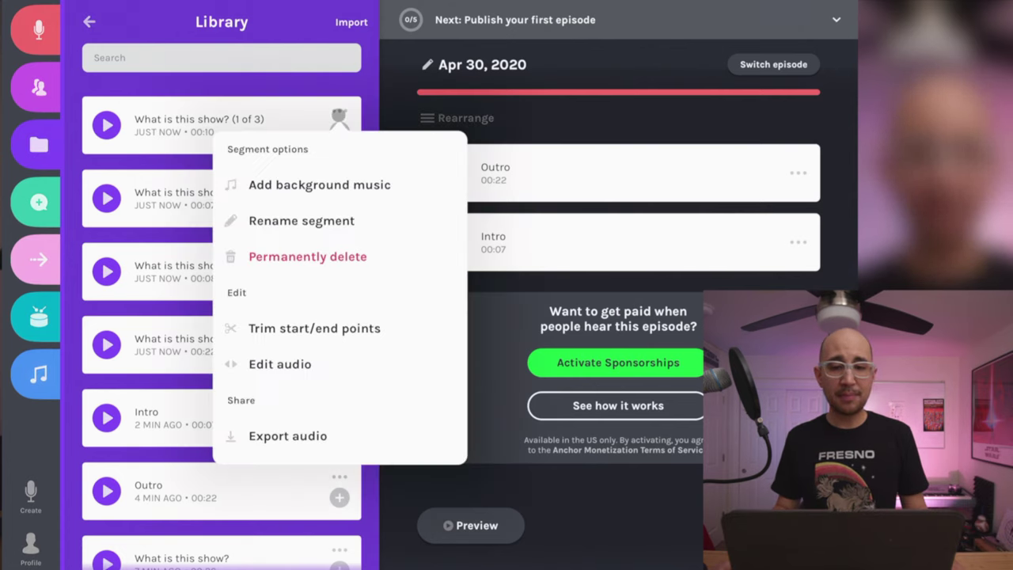
left_click(284, 324)
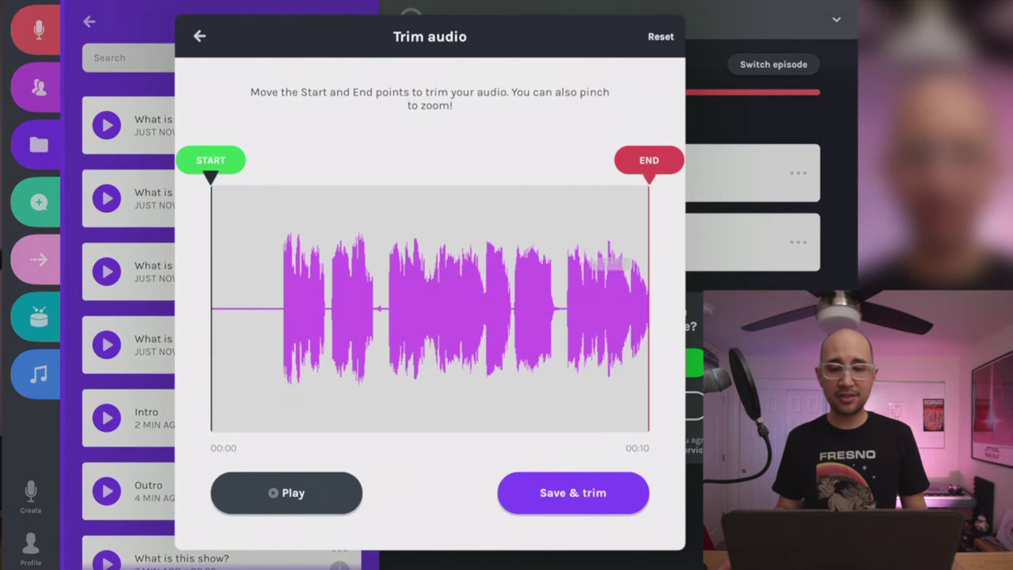
left_click_drag(211, 173, 281, 174)
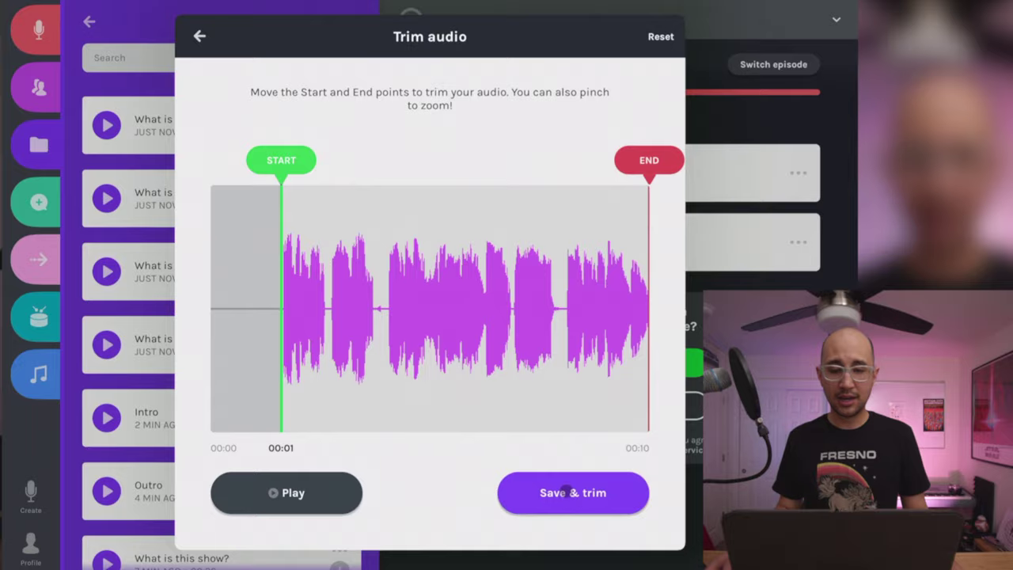
left_click(565, 490)
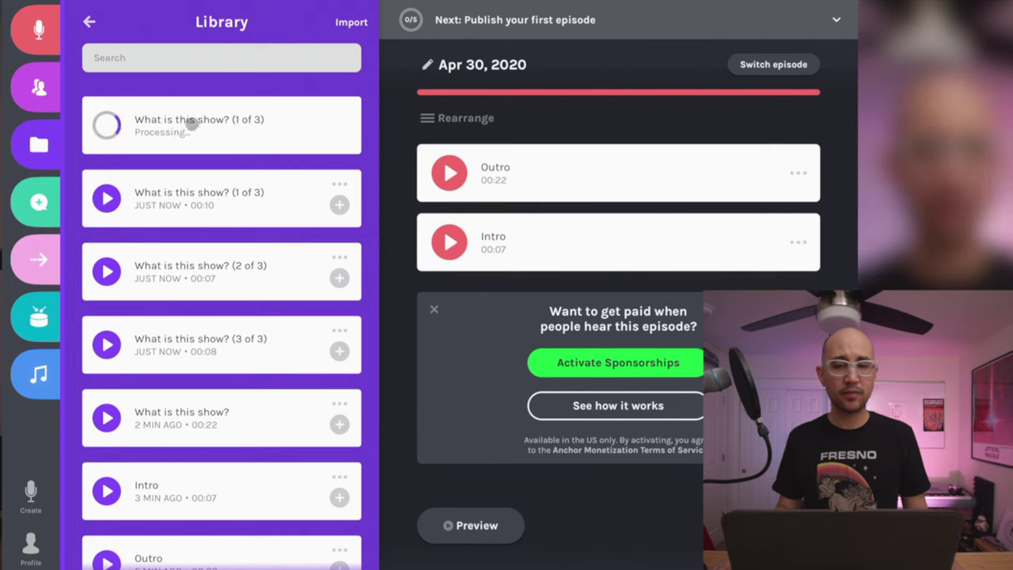
left_click_drag(191, 120, 520, 250)
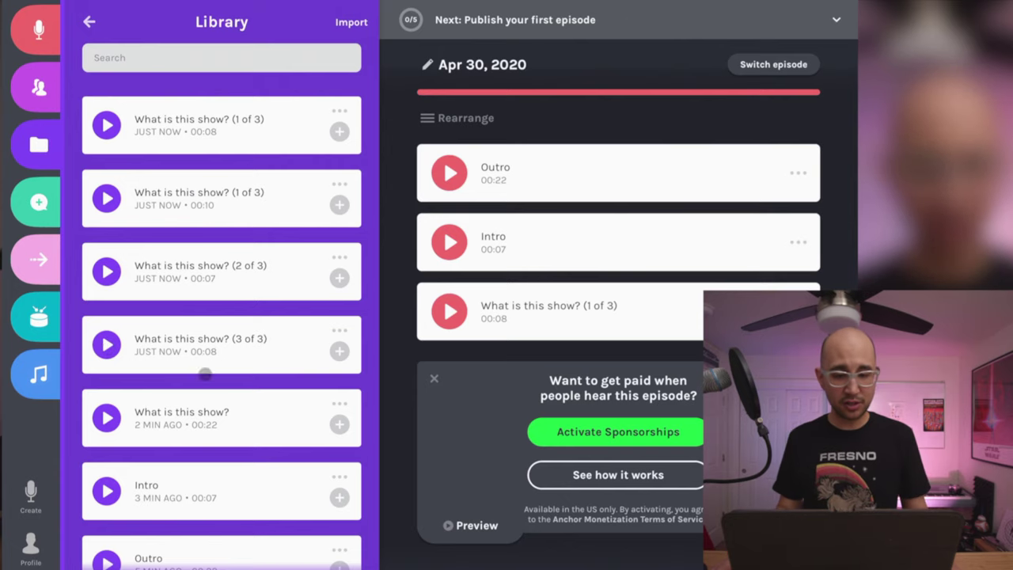
Trim "What is this show? (3 of 3)" to its speech, ending at 00:05, play it back, save it and add the trimmed version to the episode
left_click(340, 331)
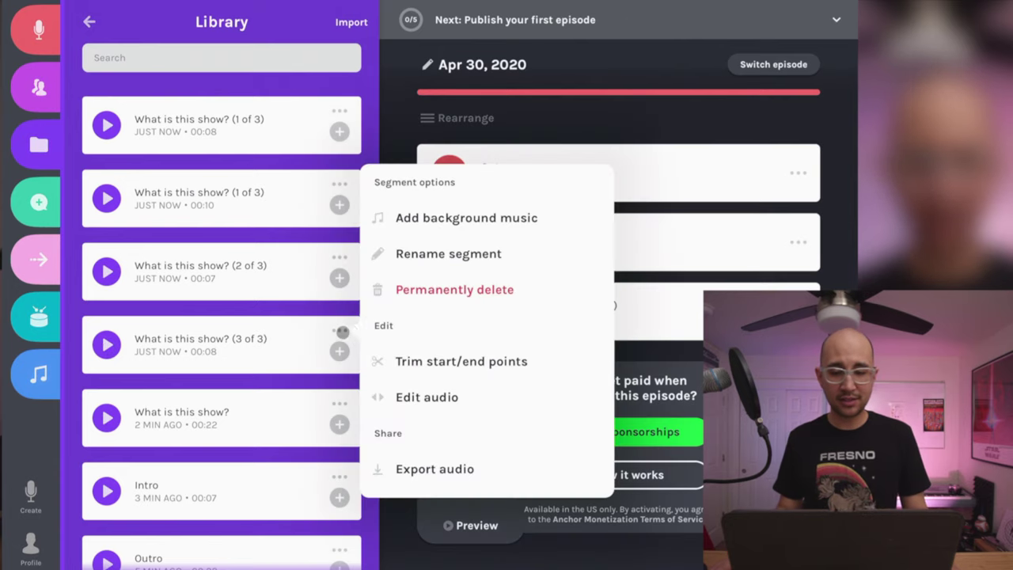
left_click(433, 363)
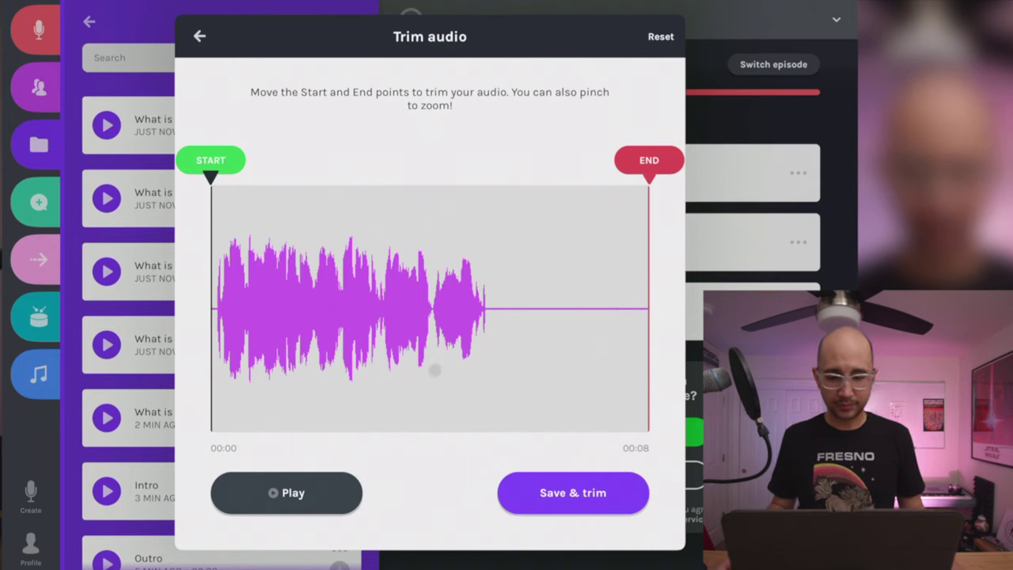
left_click_drag(222, 161, 228, 163)
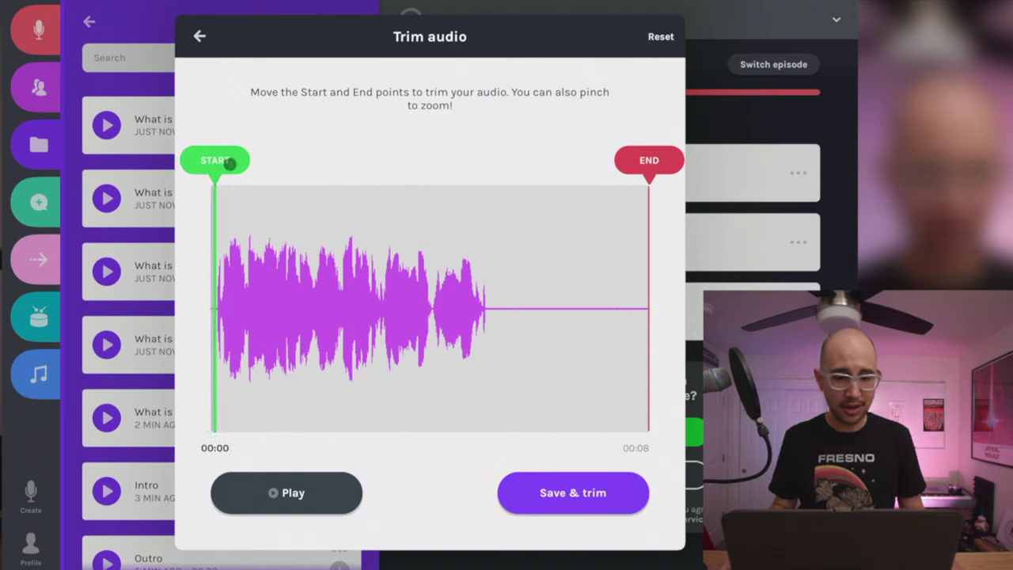
left_click_drag(660, 159, 491, 171)
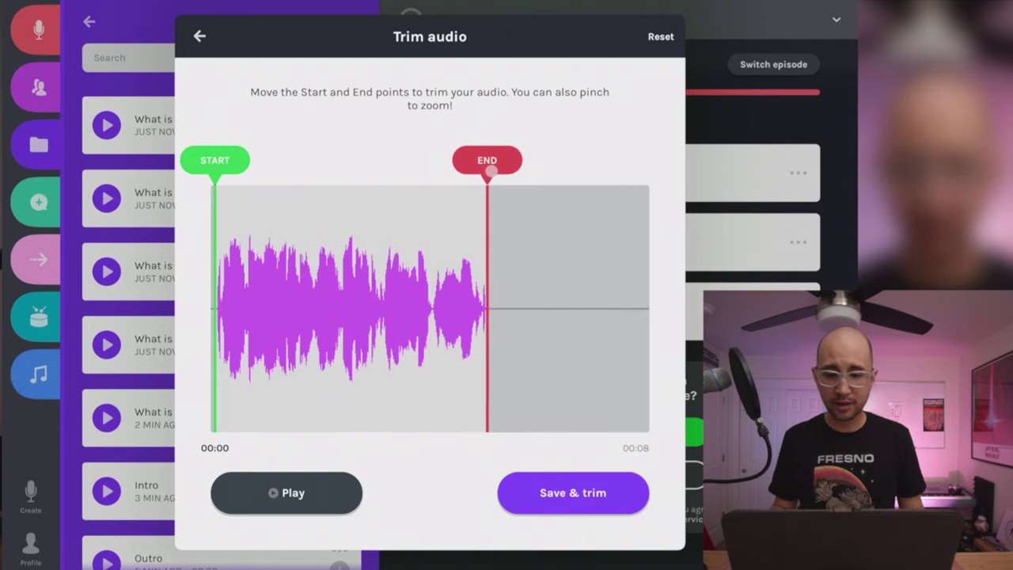
left_click(255, 495)
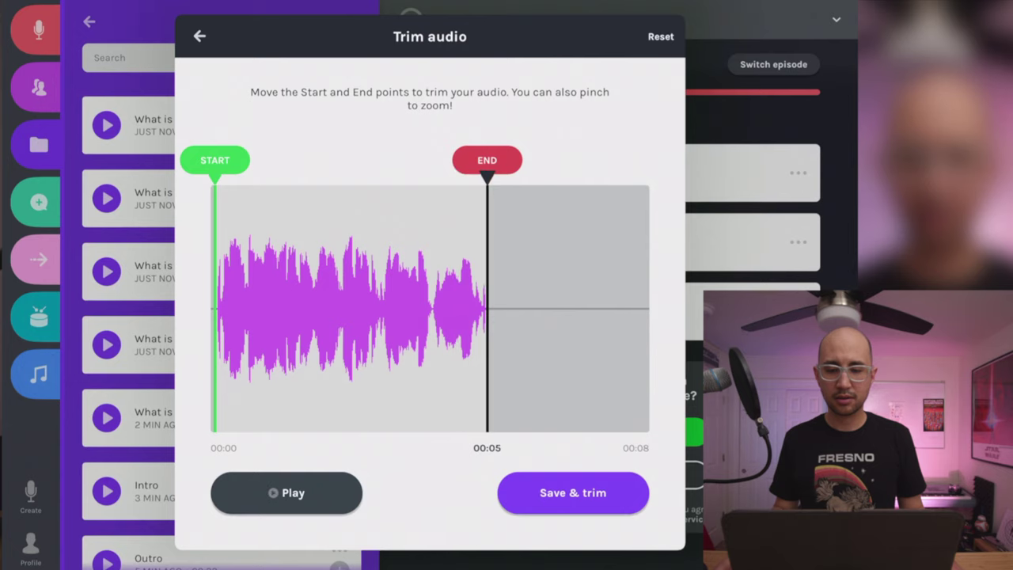
left_click(581, 492)
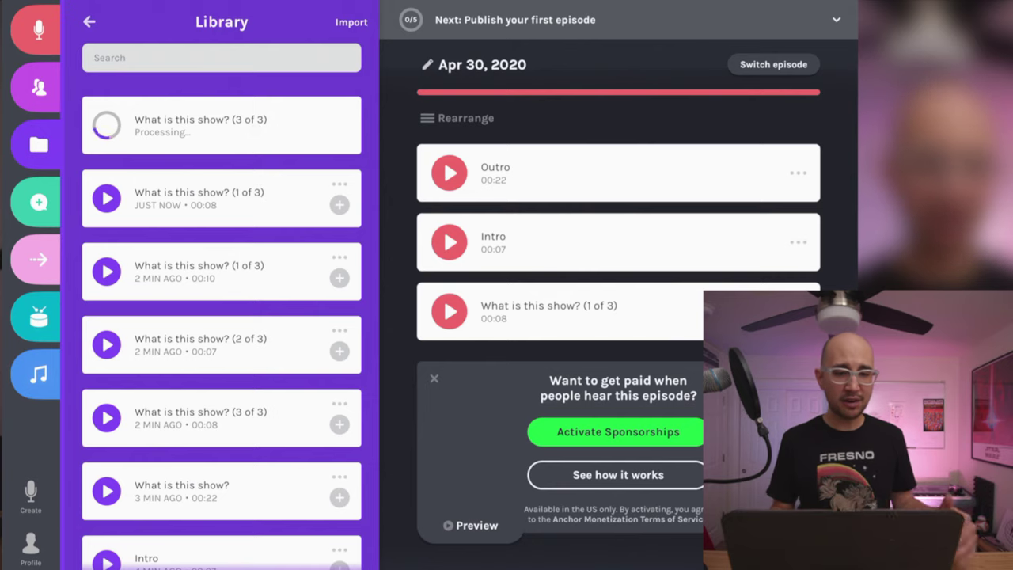
left_click_drag(168, 128, 565, 347)
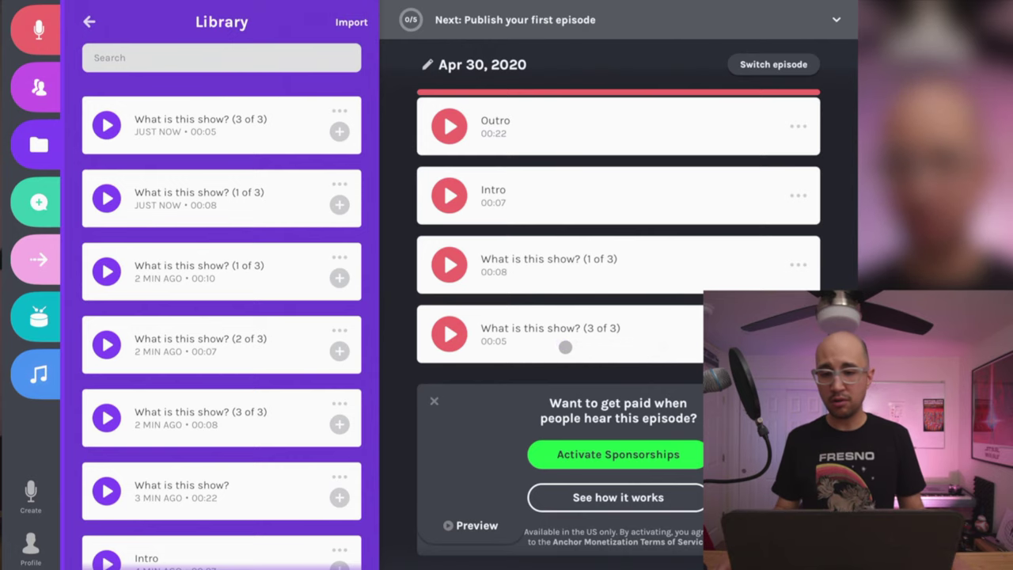
Rearrange the episode so the Outro comes after "What is this show? (3 of 3)" and save the order
left_click_drag(620, 121, 622, 326)
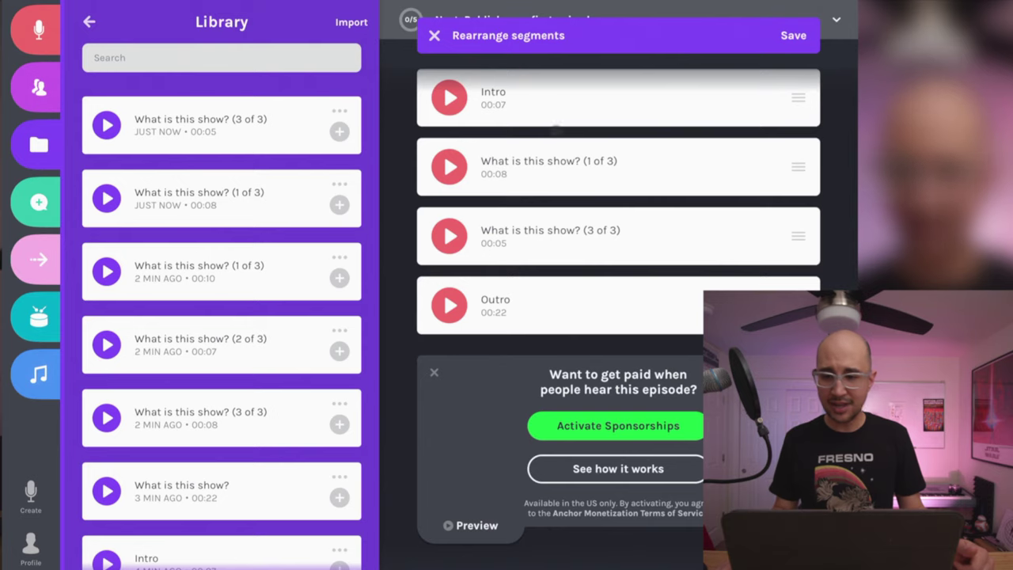
left_click(796, 36)
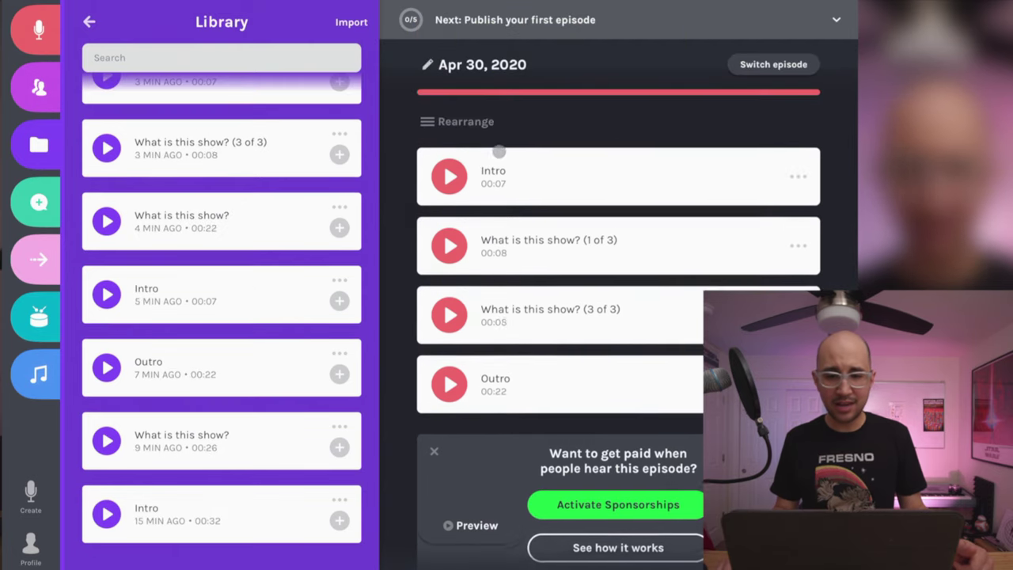
Preview the assembled episode and look over its segments and the library recordings
scroll(519, 226, "down", 3)
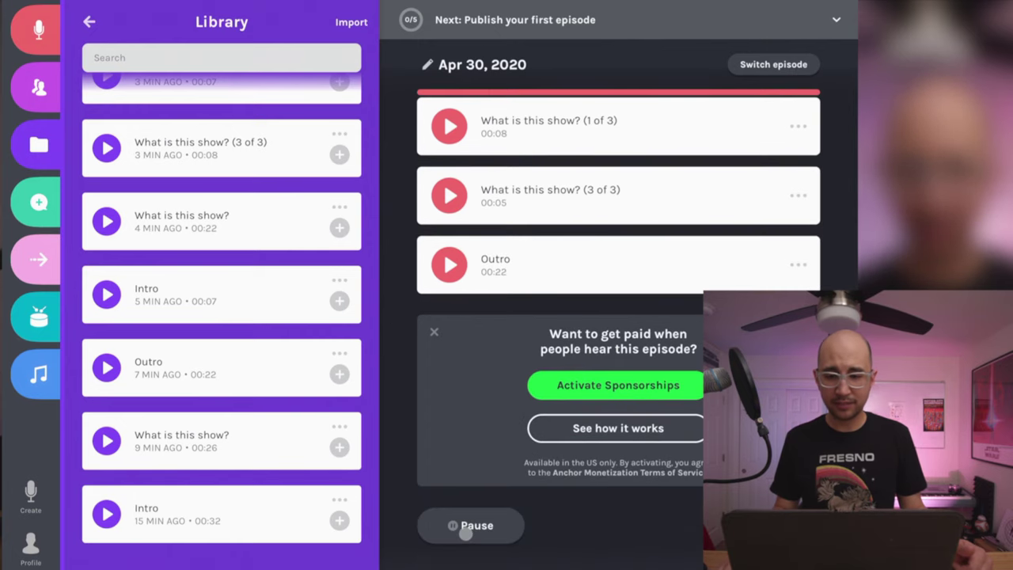
scroll(647, 355, "up", 3)
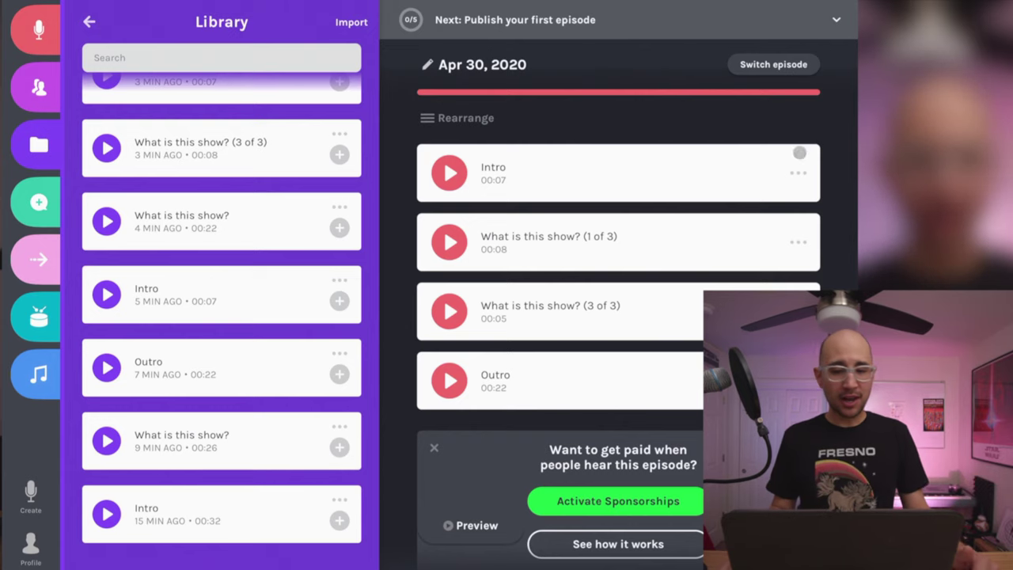
scroll(532, 192, "up", 2)
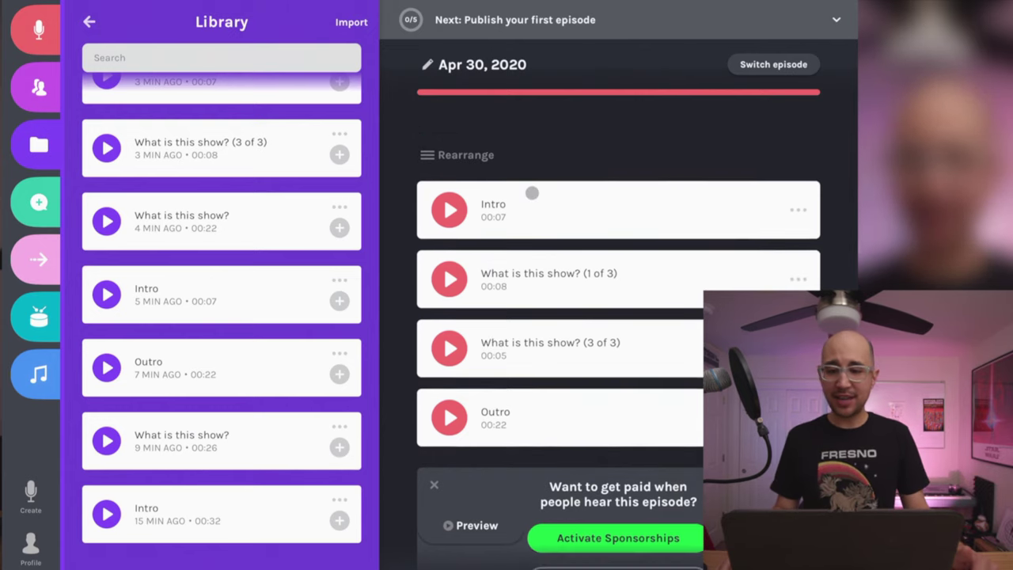
scroll(532, 192, "down", 5)
scroll(531, 192, "up", 5)
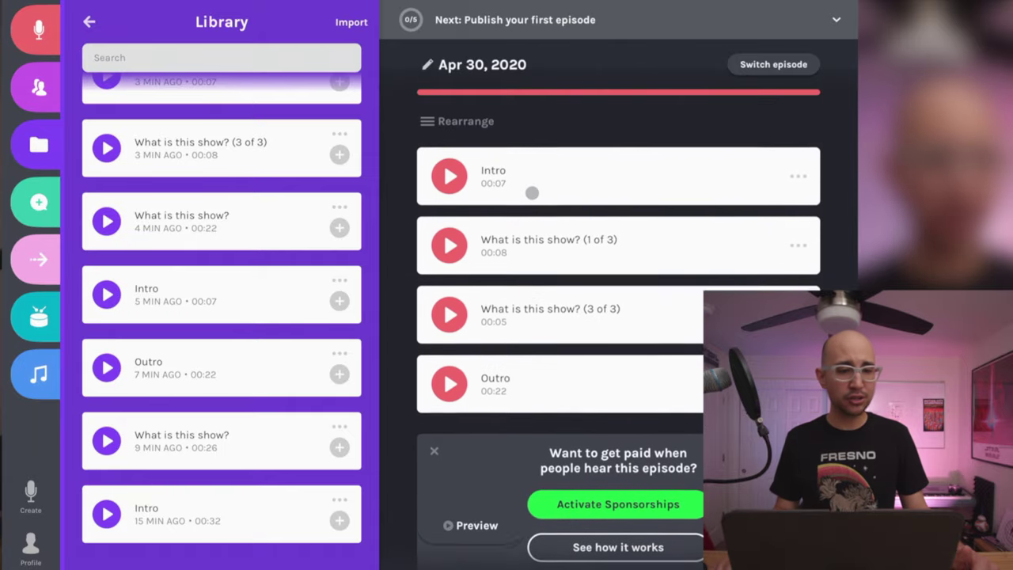
scroll(243, 332, "down", 1)
scroll(243, 332, "up", 5)
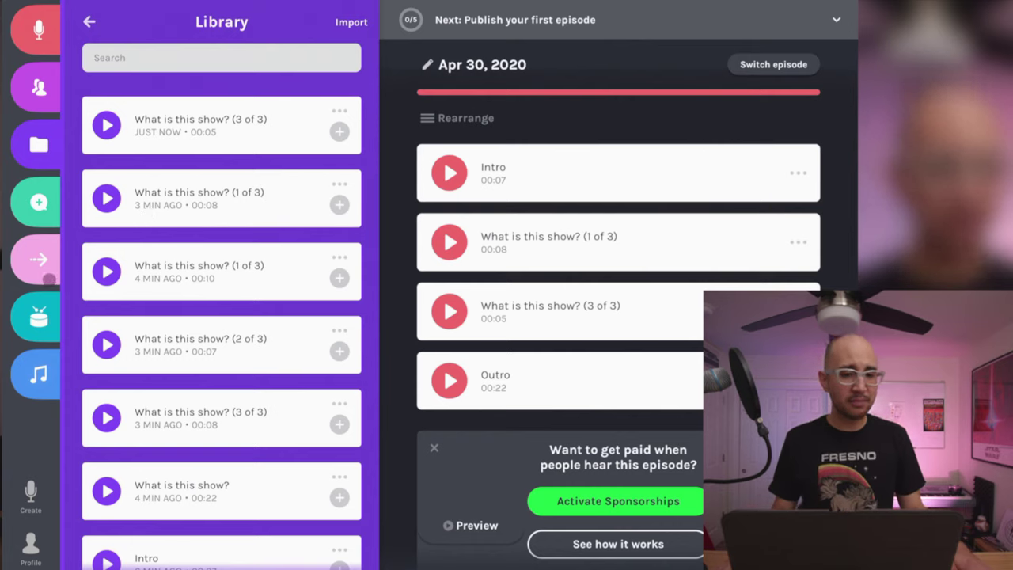
Add the Ta-Da chime from the Sounds library to the end of the episode
left_click(39, 317)
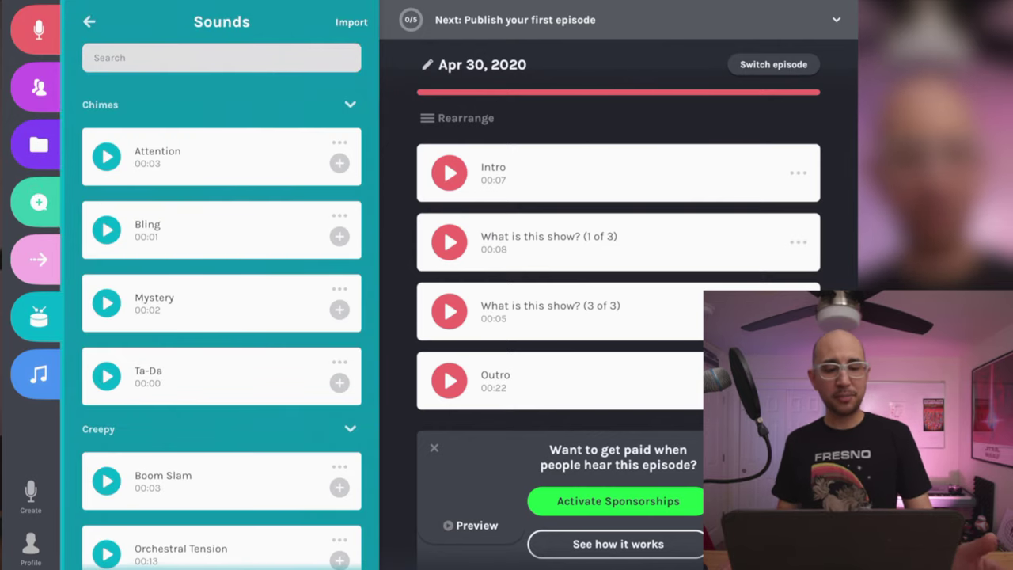
left_click_drag(145, 372, 611, 429)
Browse the Interludes and Songs libraries and listen to the Sunset at Sandy Isle interlude
left_click(38, 259)
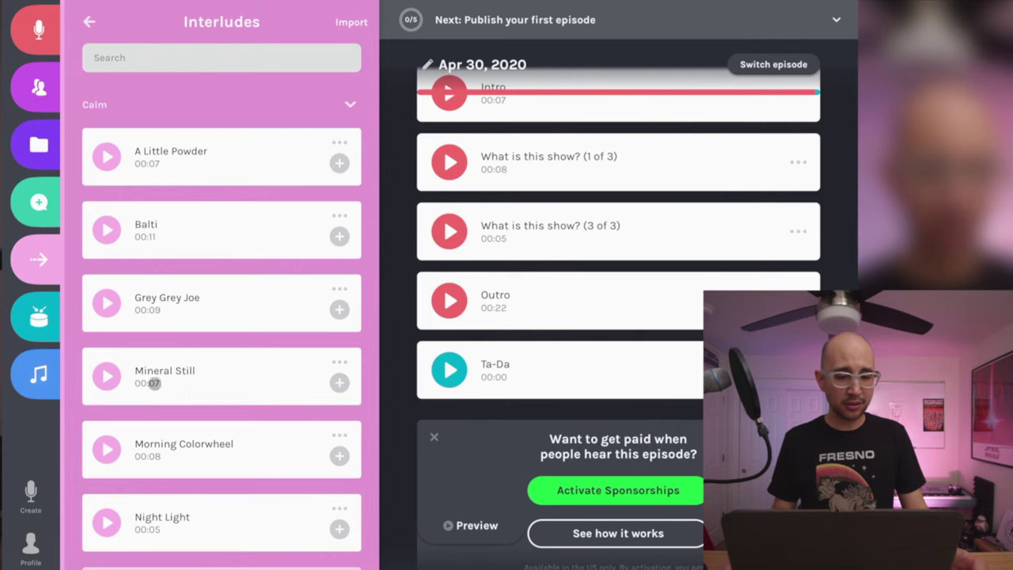
scroll(180, 524, "down", 1)
left_click(38, 373)
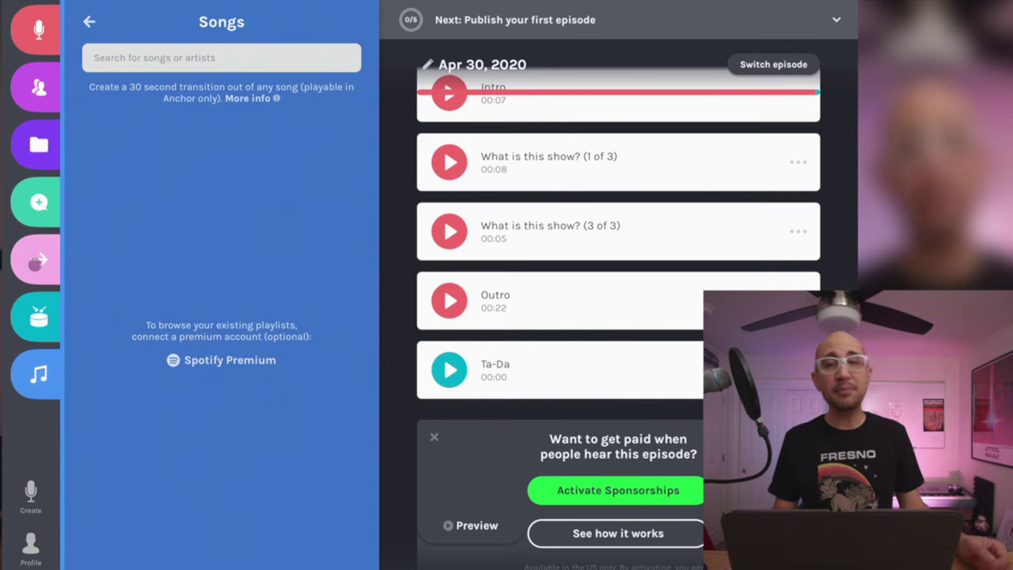
left_click(35, 261)
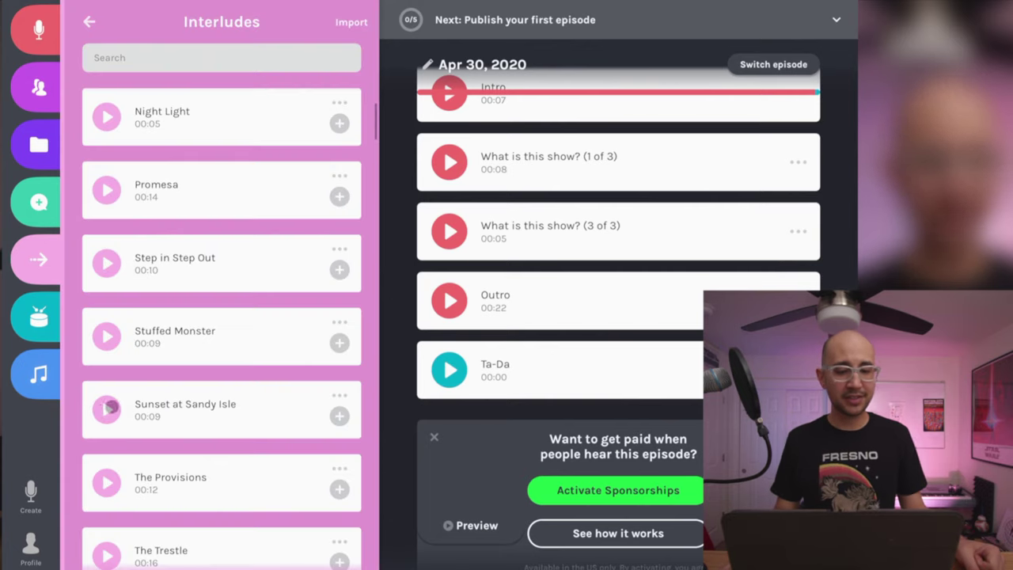
left_click(107, 410)
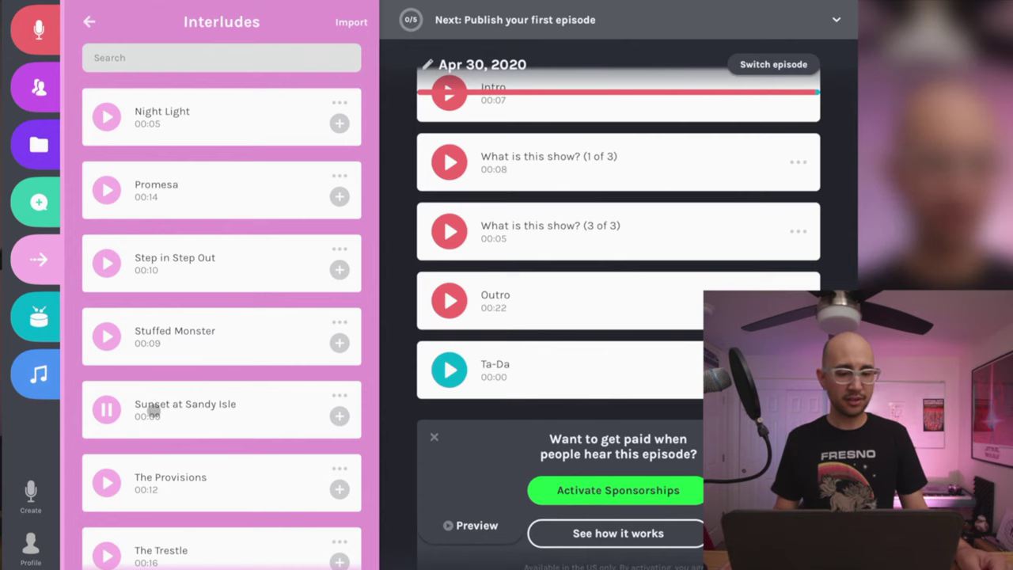
scroll(155, 409, "up", 5)
scroll(155, 409, "down", 10)
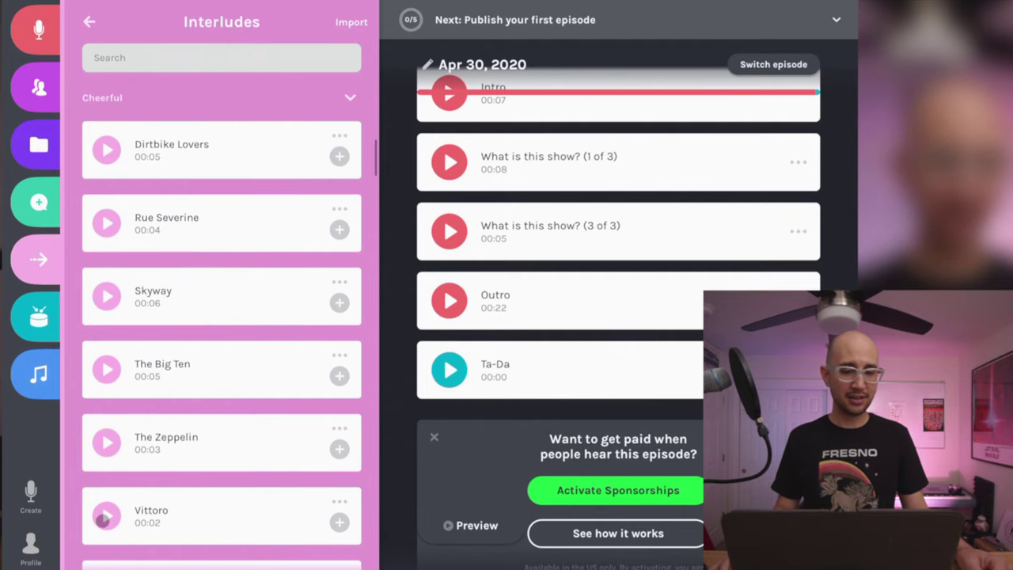
Listen to The Zeppelin in the Cheerful interludes and add it to the episode
left_click(107, 441)
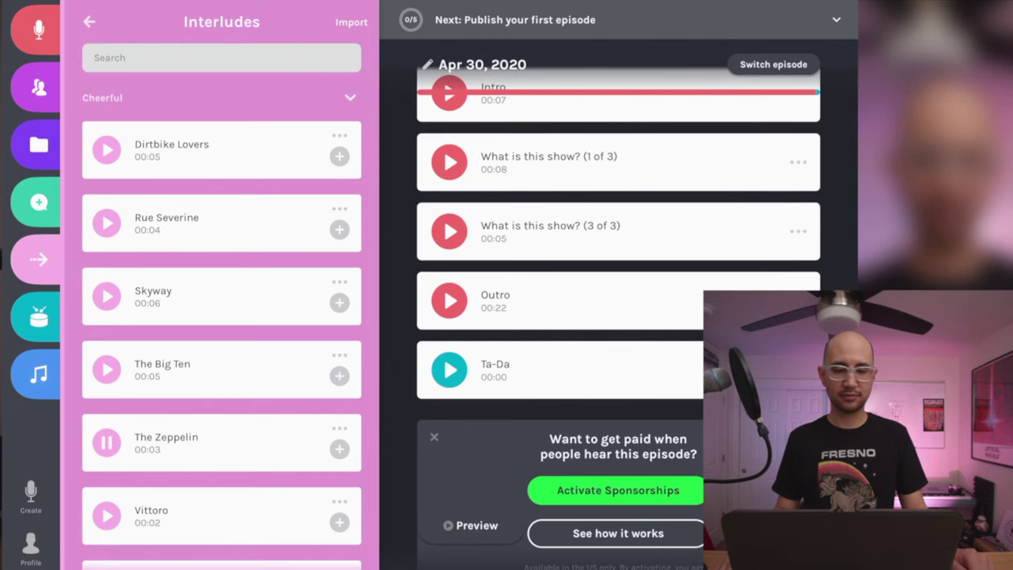
scroll(452, 339, "up", 2)
left_click_drag(206, 464, 602, 182)
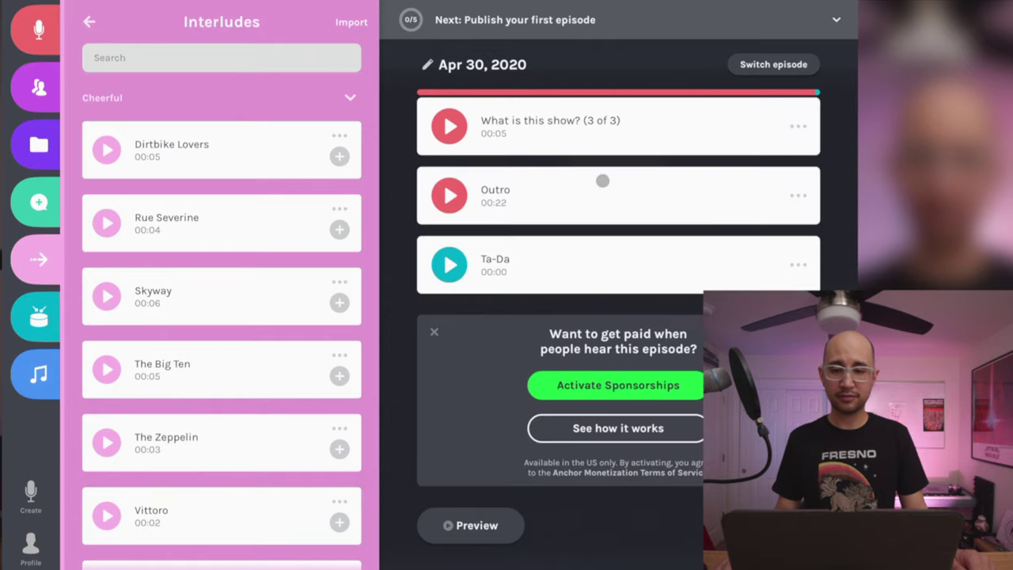
Rearrange the episode so The Zeppelin interlude comes before the Intro, and save the order
scroll(569, 357, "up", 3)
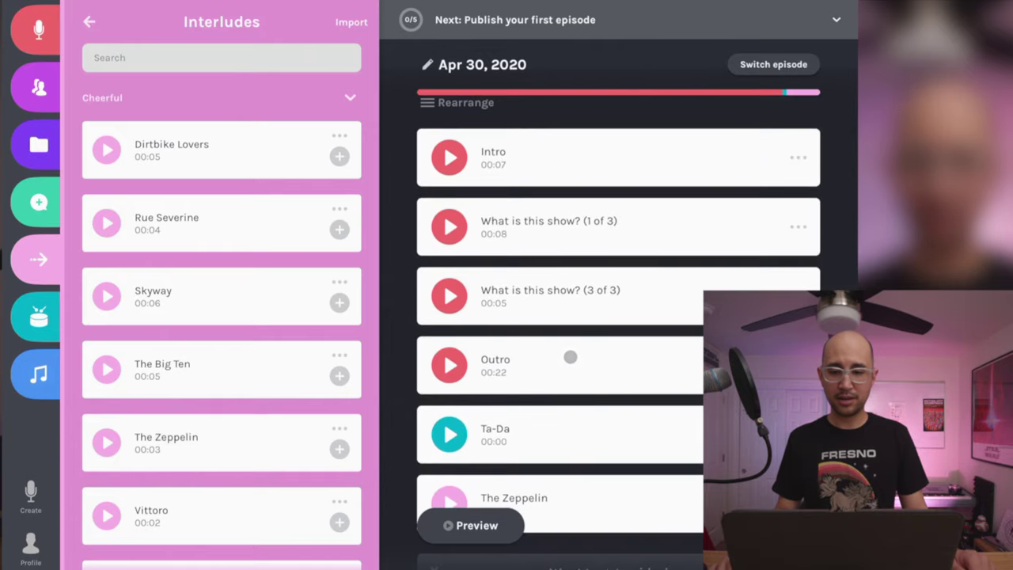
left_click_drag(596, 510, 581, 131)
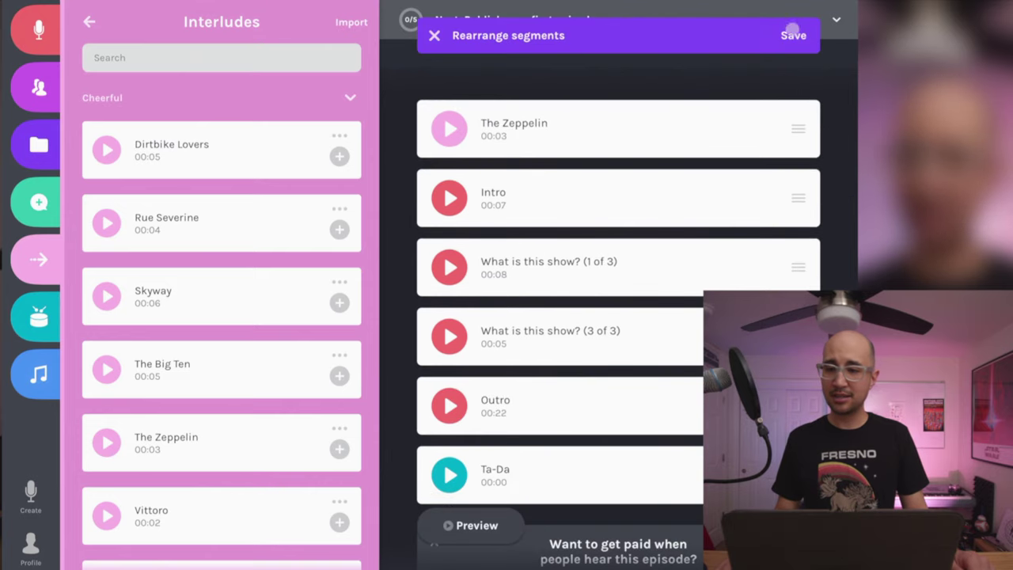
left_click(792, 32)
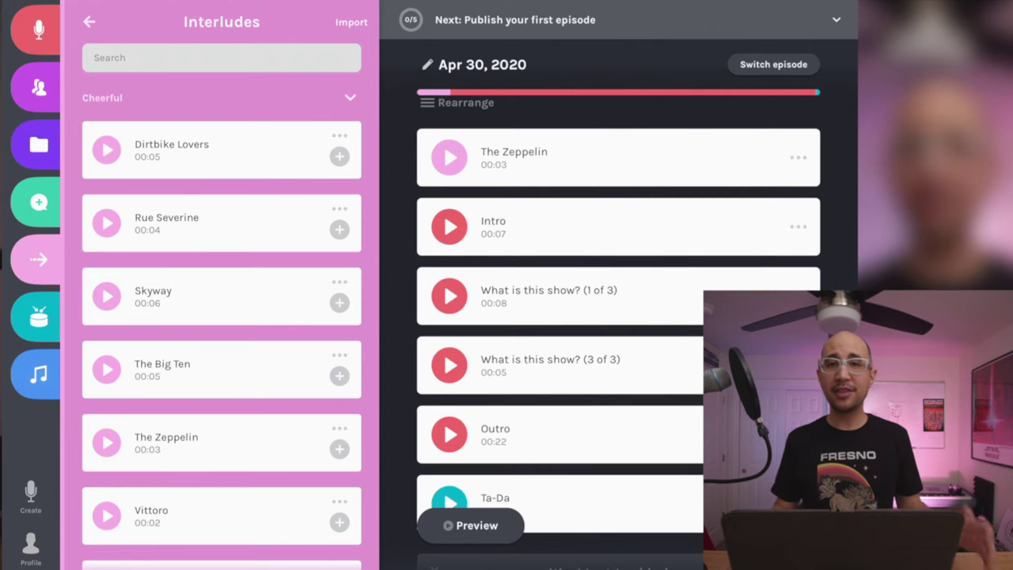
Start publishing the episode and title it with the podcast's name followed by "Podcast Trailer"
scroll(607, 353, "down", 3)
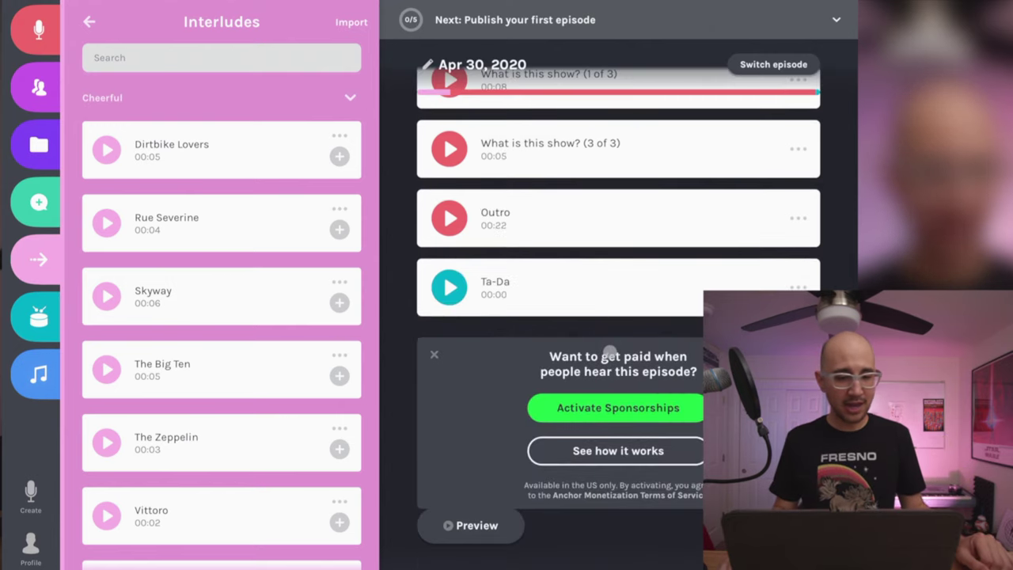
scroll(607, 353, "up", 4)
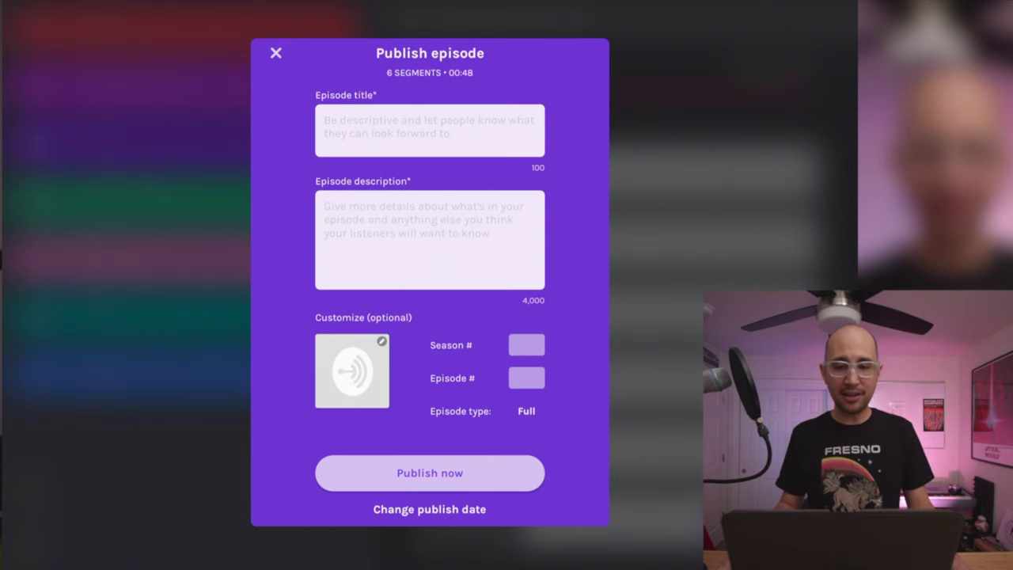
left_click(453, 129)
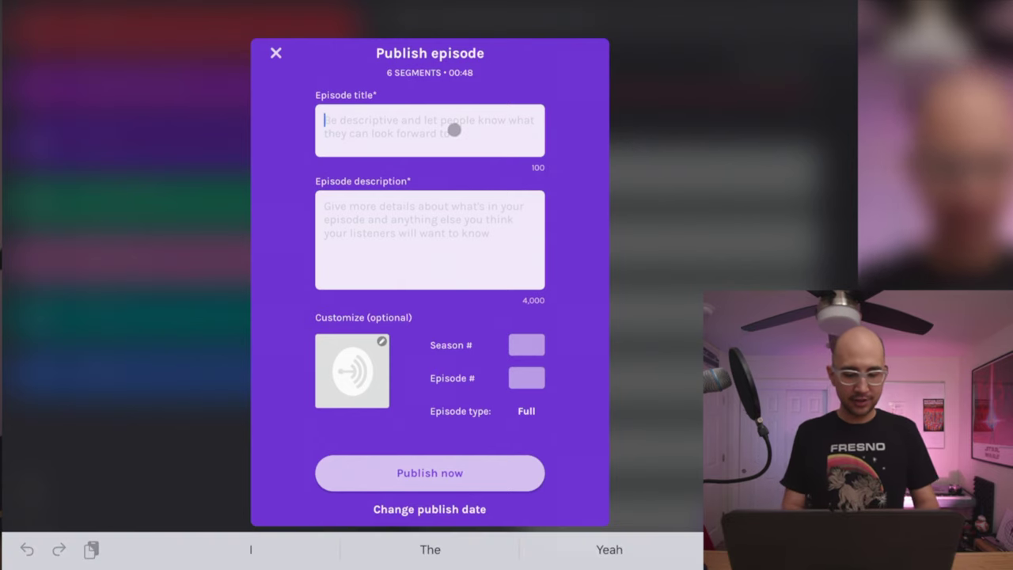
type("Movies With")
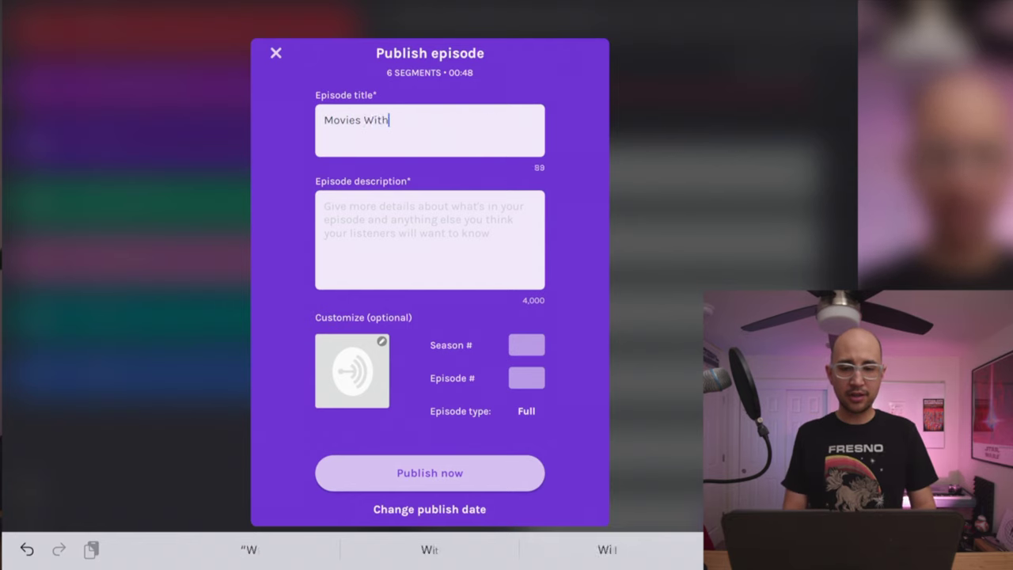
type(" Kyle POdcast Trailer")
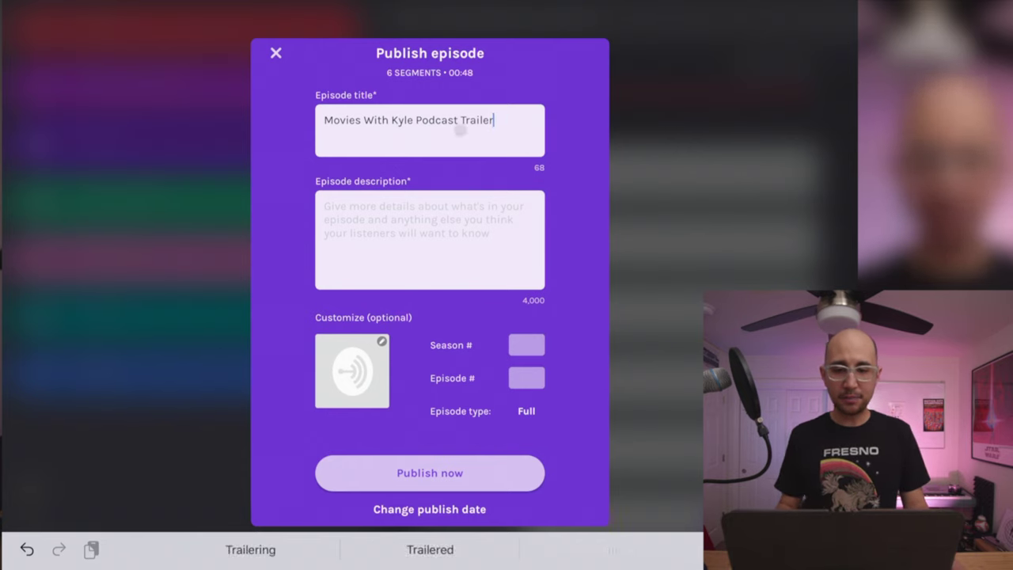
Enter an episode description welcoming listeners to the podcast, where the host watches movies "and tells you whether you should check it out or not!"
left_click(415, 223)
type("Welcome to Movies With Kyle. A Po")
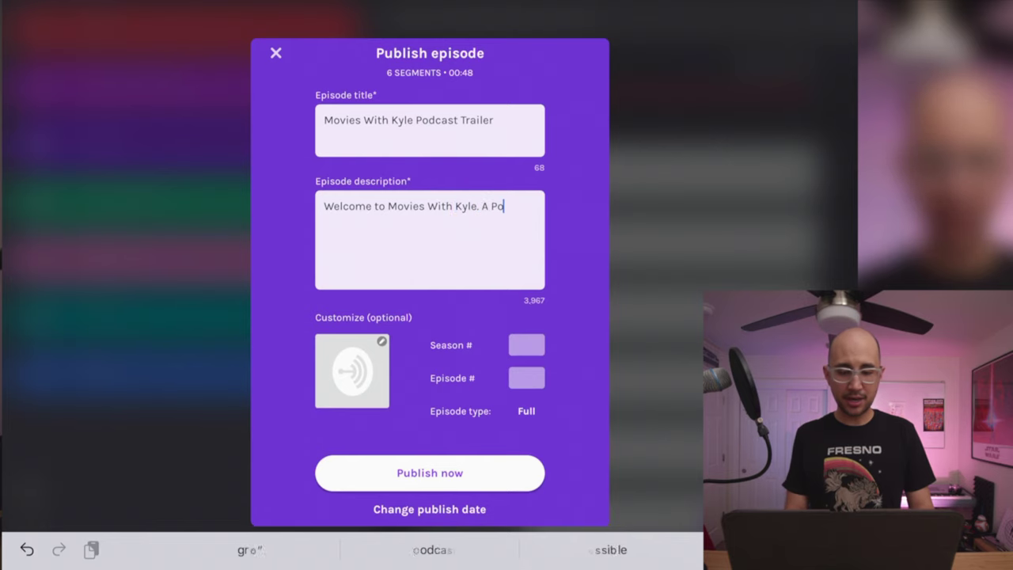
type("dcast where Kyle watches")
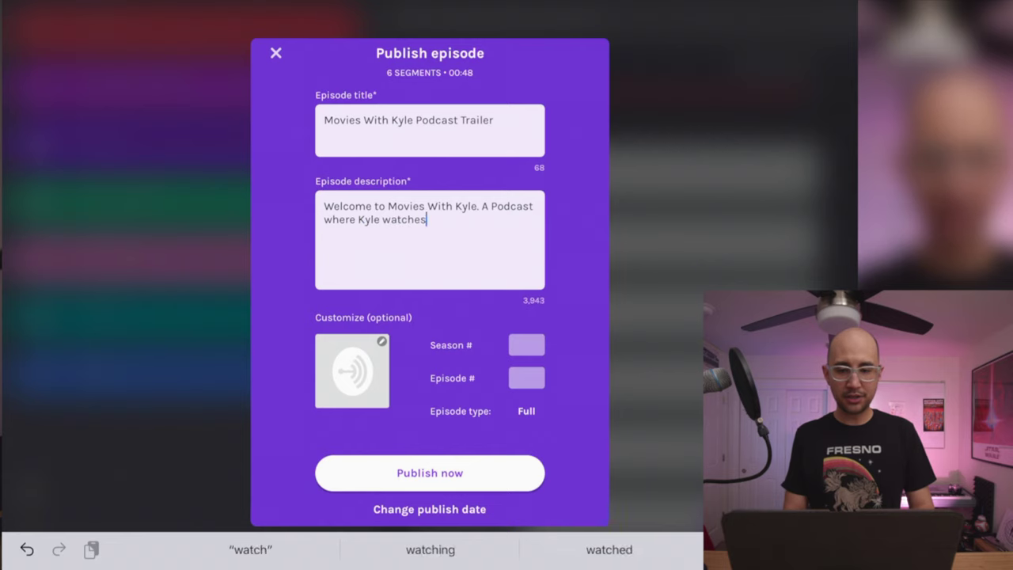
type(" tells you whether you should check it out or")
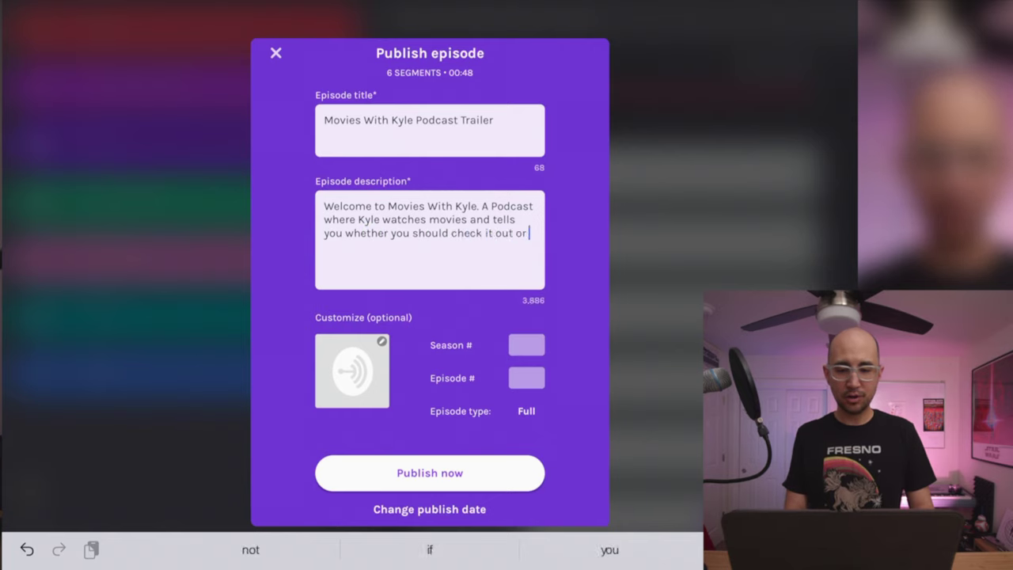
type("!")
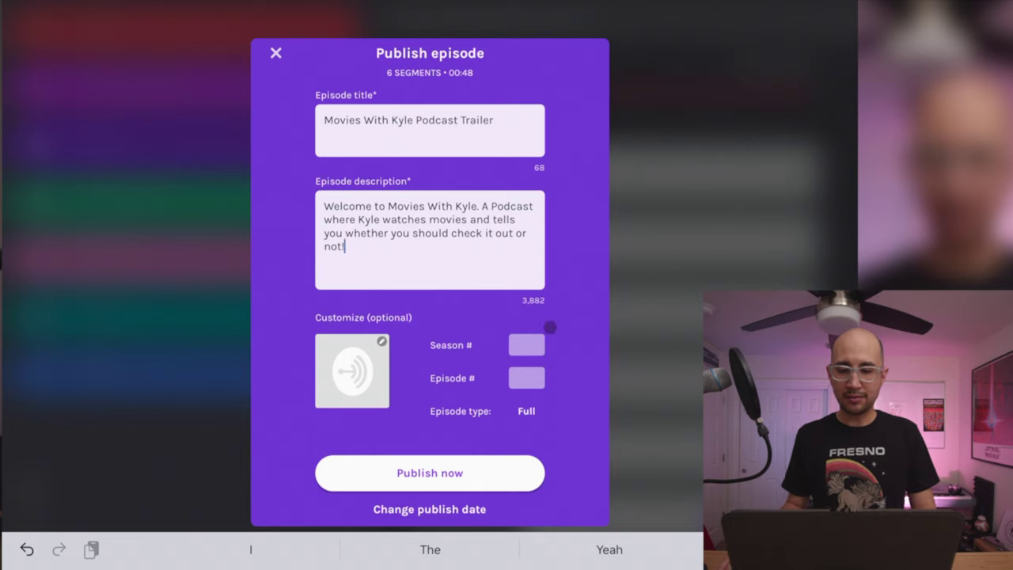
Set the season number to 1, the episode number to 0 and the episode type to Trailer
left_click(536, 345)
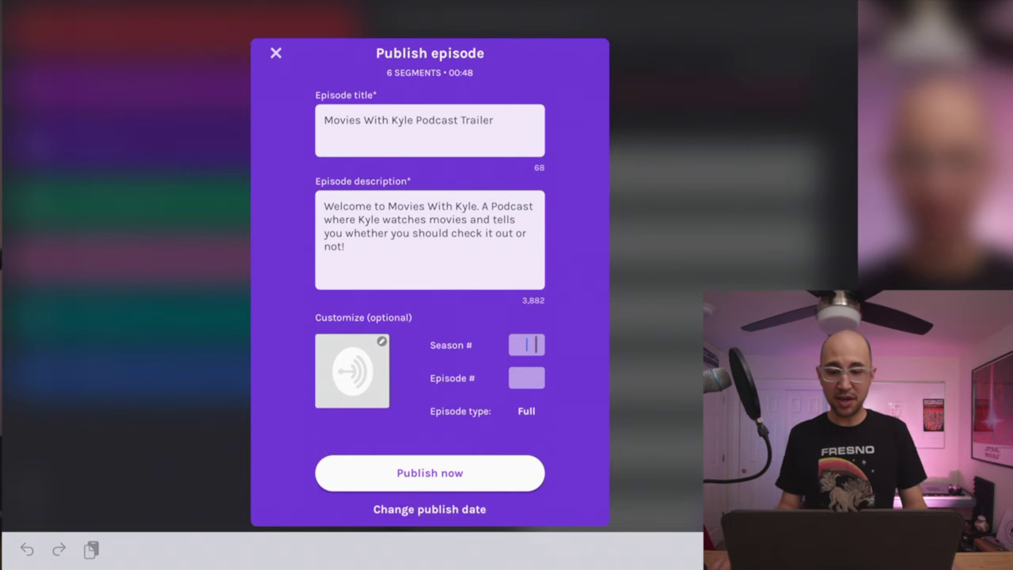
type("1")
left_click(526, 377)
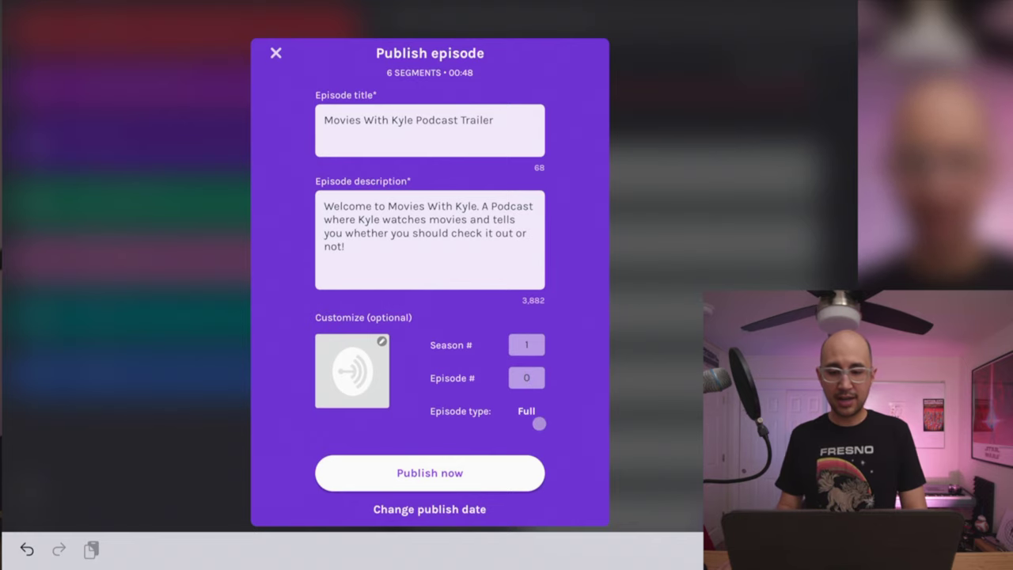
left_click(526, 411)
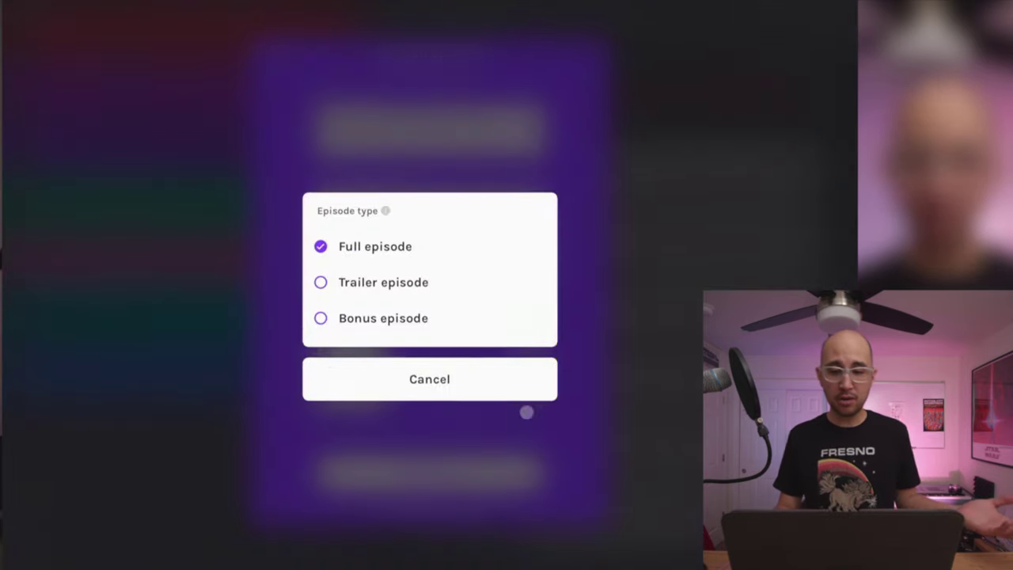
left_click(374, 265)
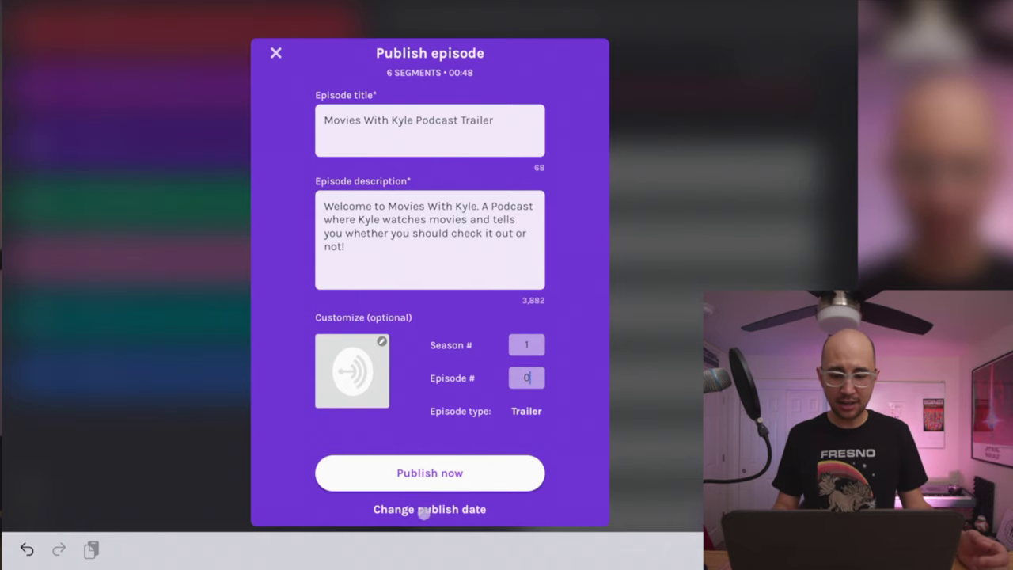
Schedule the episode for publishing on Fri May 1 at 9:45 AM and continue to the episode tags
left_click(421, 510)
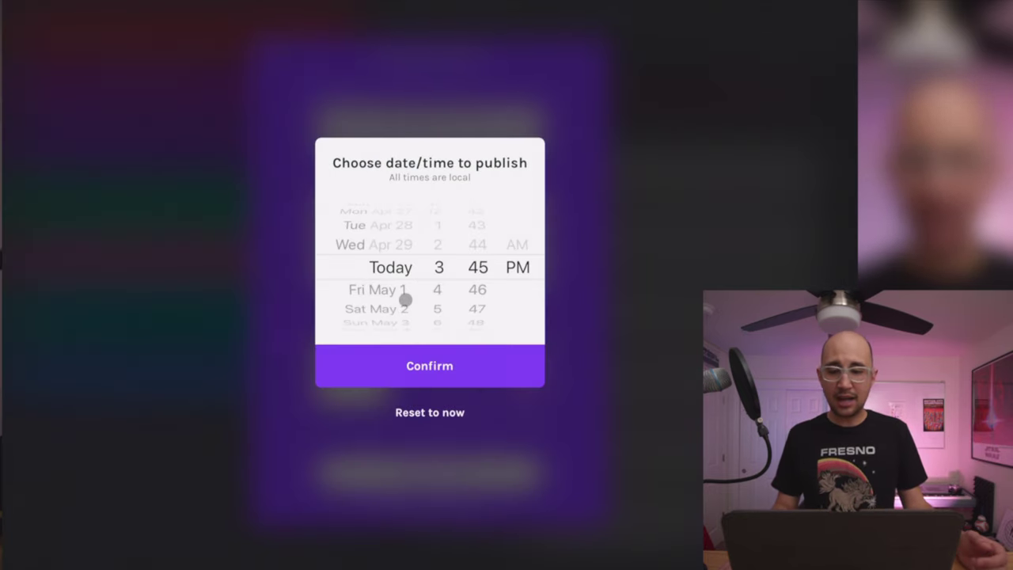
left_click_drag(395, 298, 456, 406)
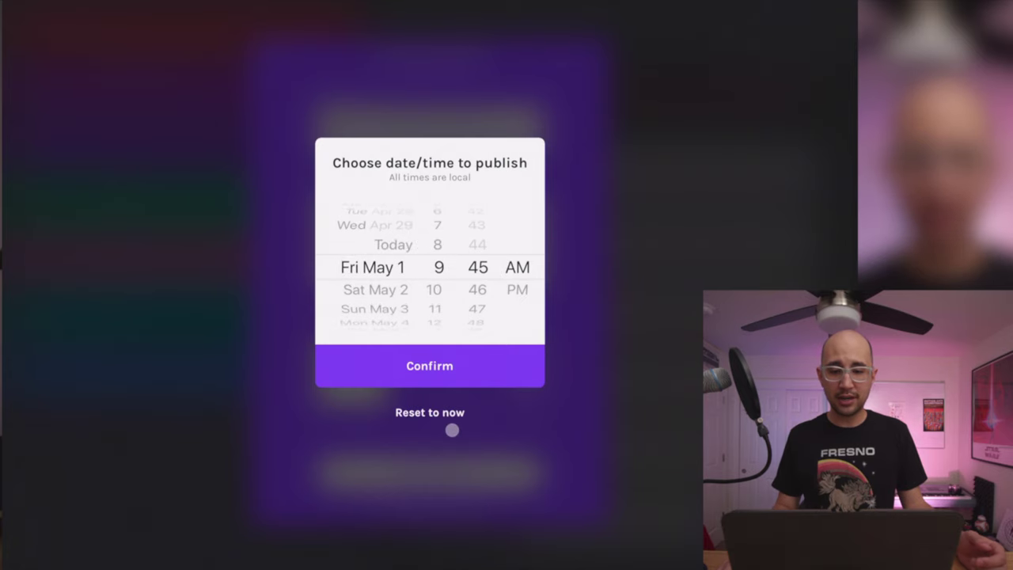
left_click(439, 357)
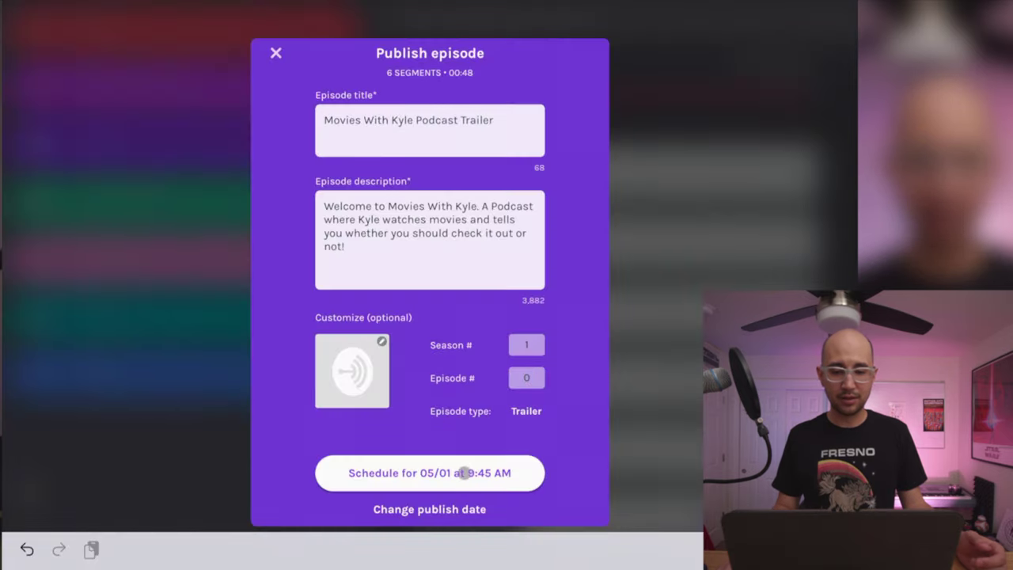
left_click(447, 473)
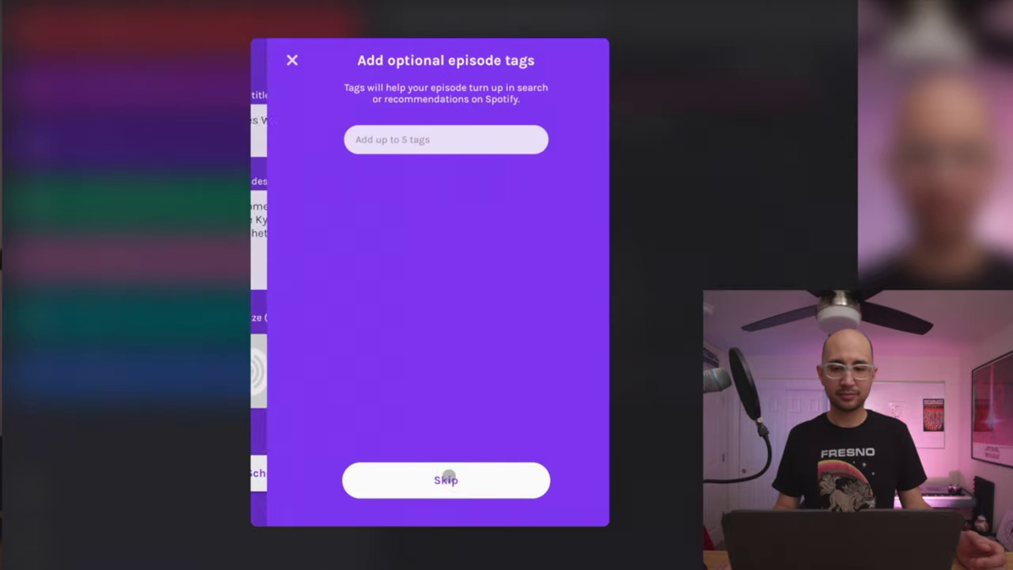
Add the episode tags "movie reviews", "comedy", "cinema" and "film", and finish the tag entry
left_click(440, 141)
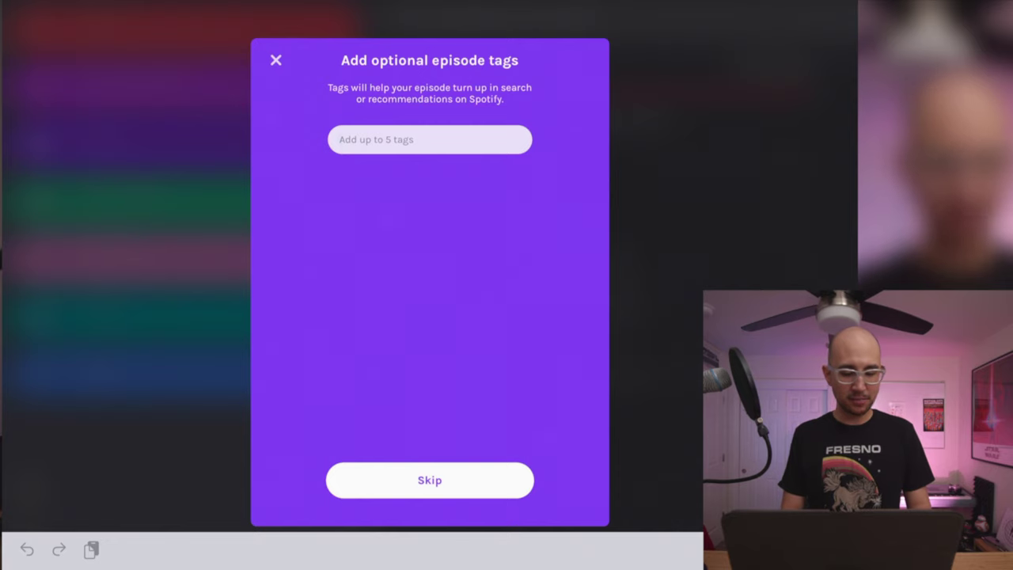
type("movie revie")
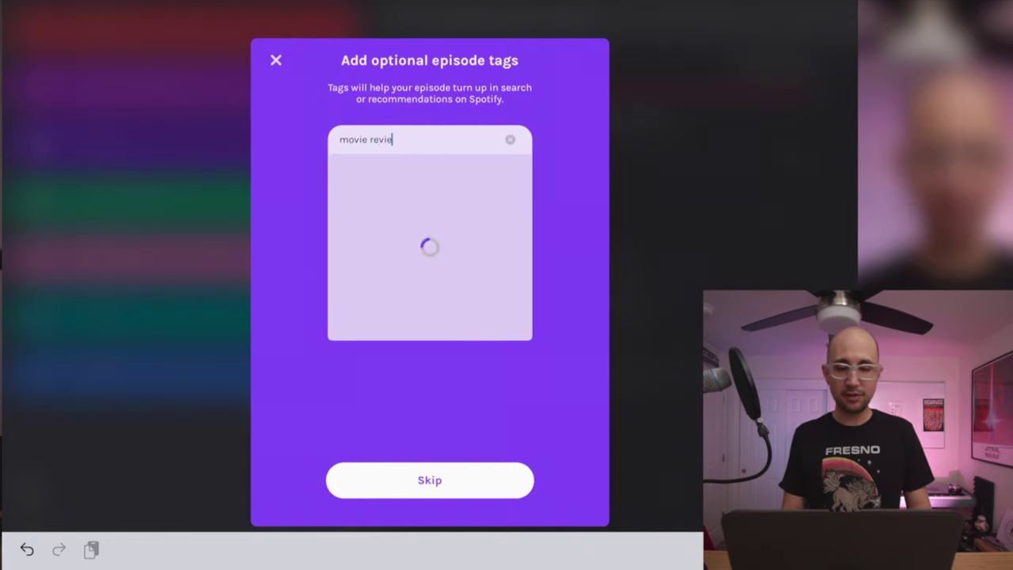
type("ws")
key("Return")
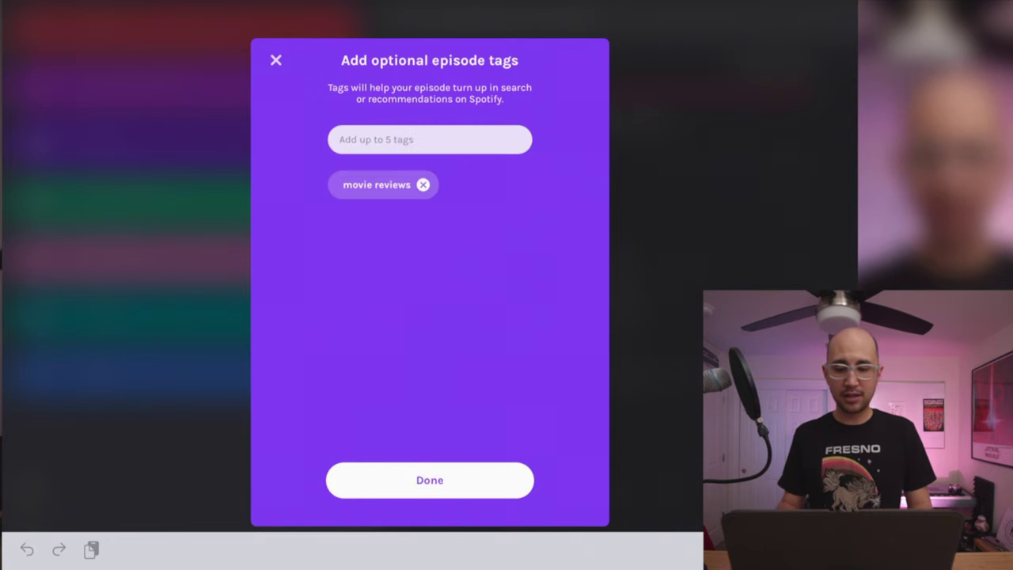
type("comedy")
key("Return")
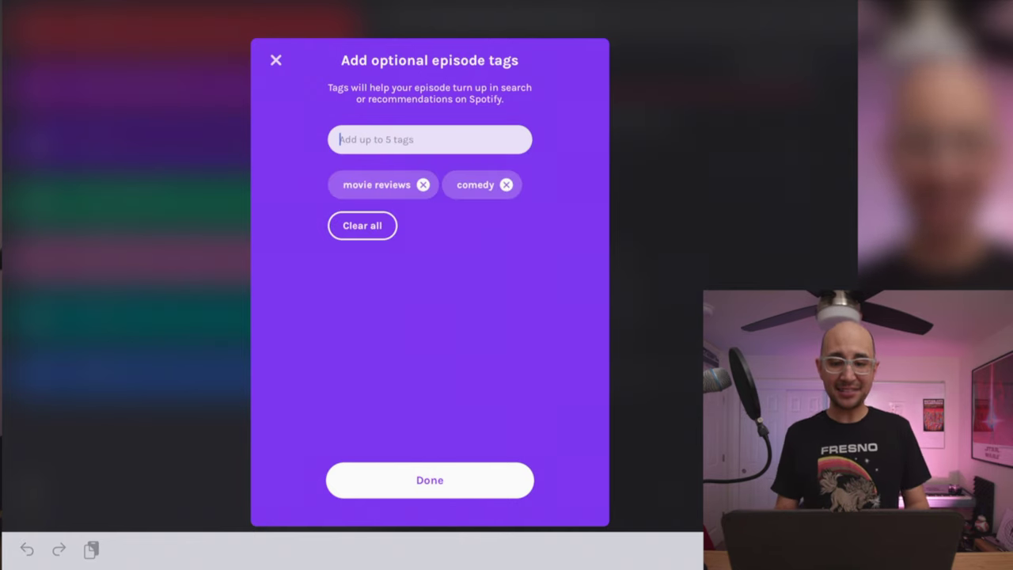
type("cin")
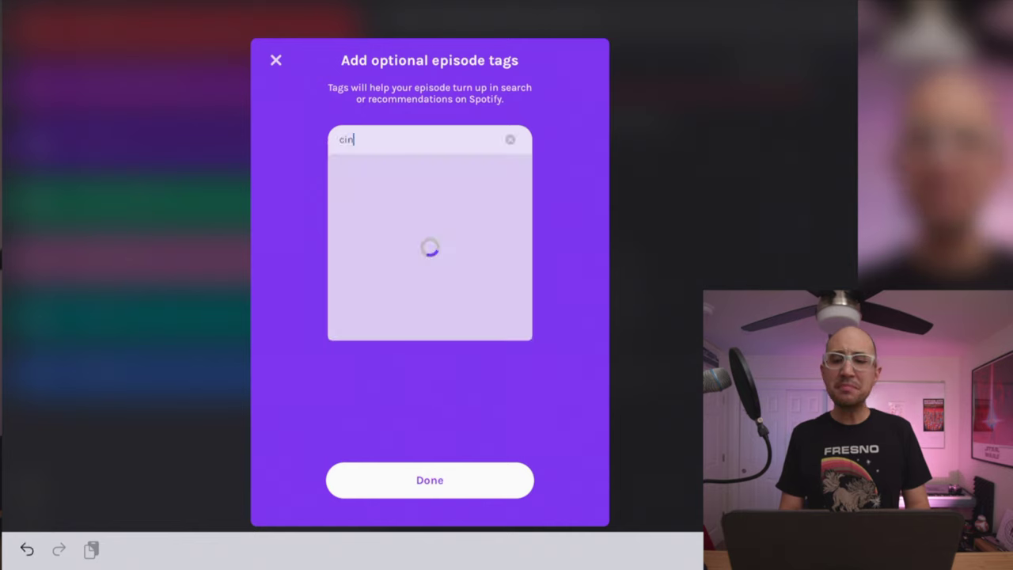
type("ema")
key("Return")
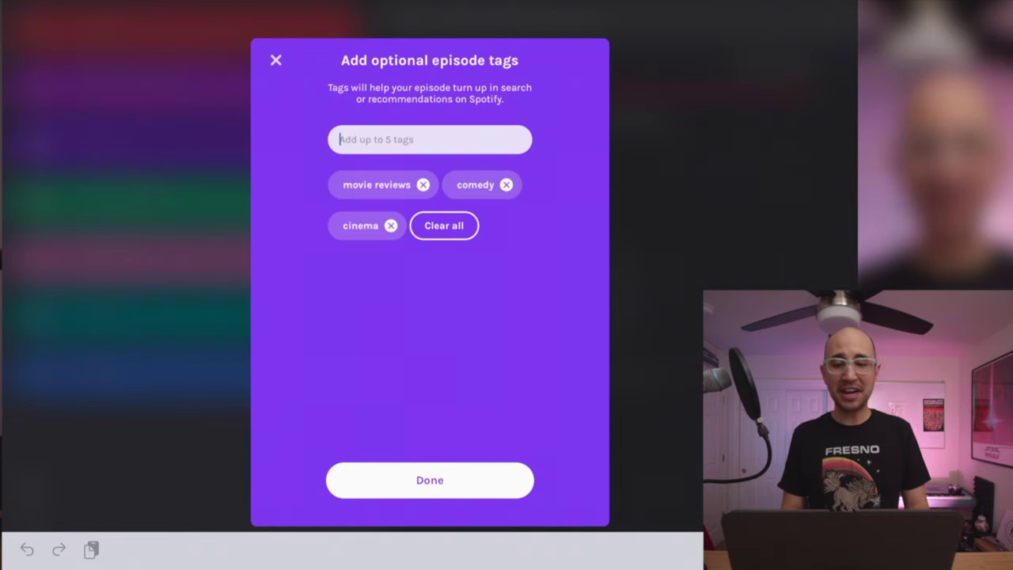
type("film")
key("Return")
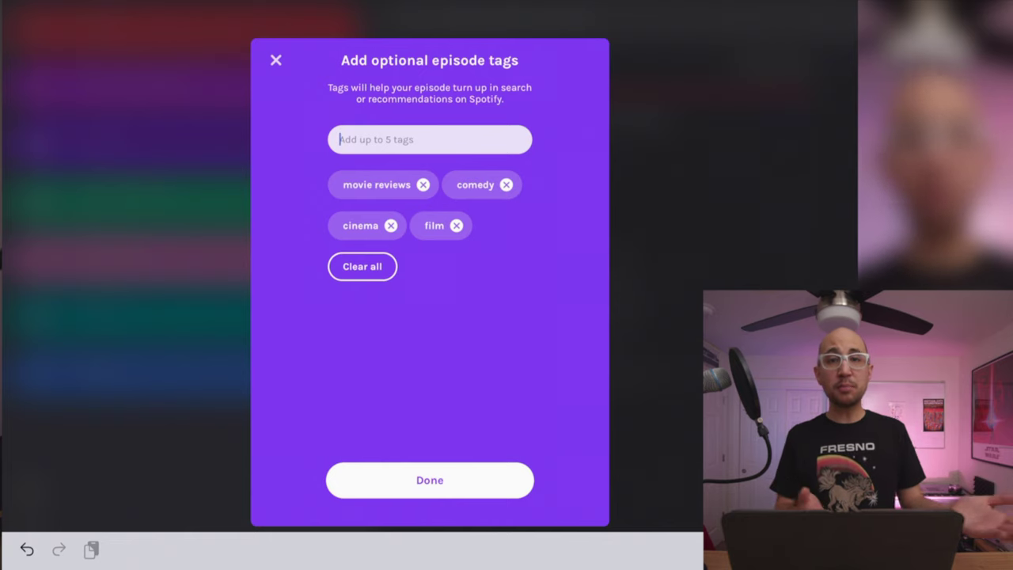
left_click(436, 485)
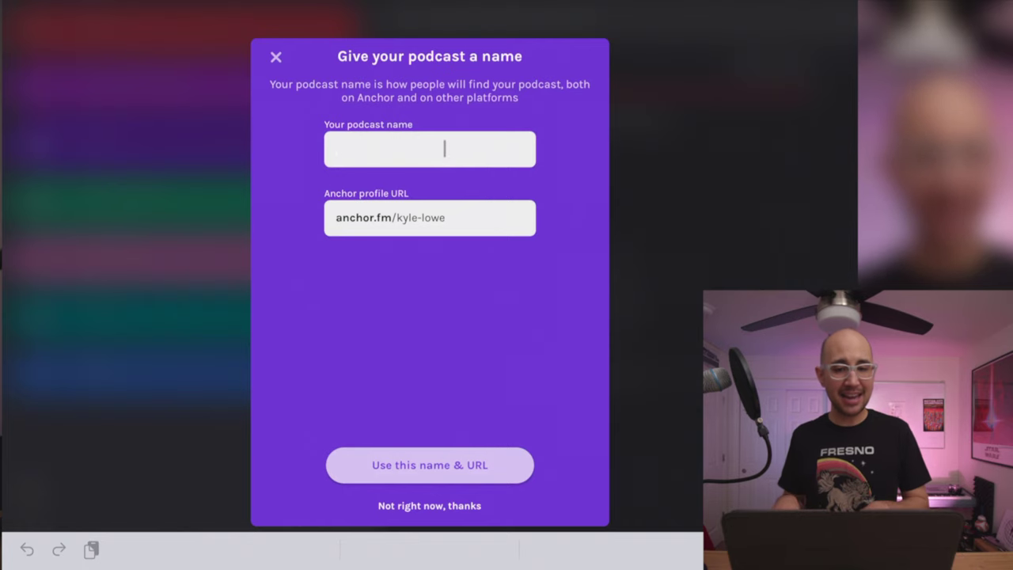
Name the podcast "Movies With Kyle", set its profile URL ending to "movieswithkyle", and accept both
type("Movies With Kyle")
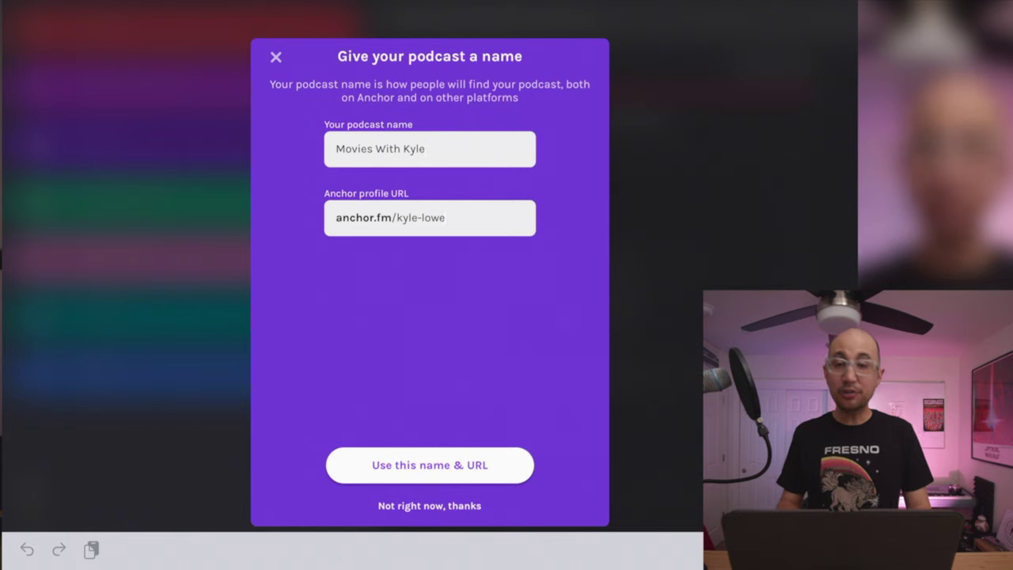
key("BackSpace")
key("BackSpace")
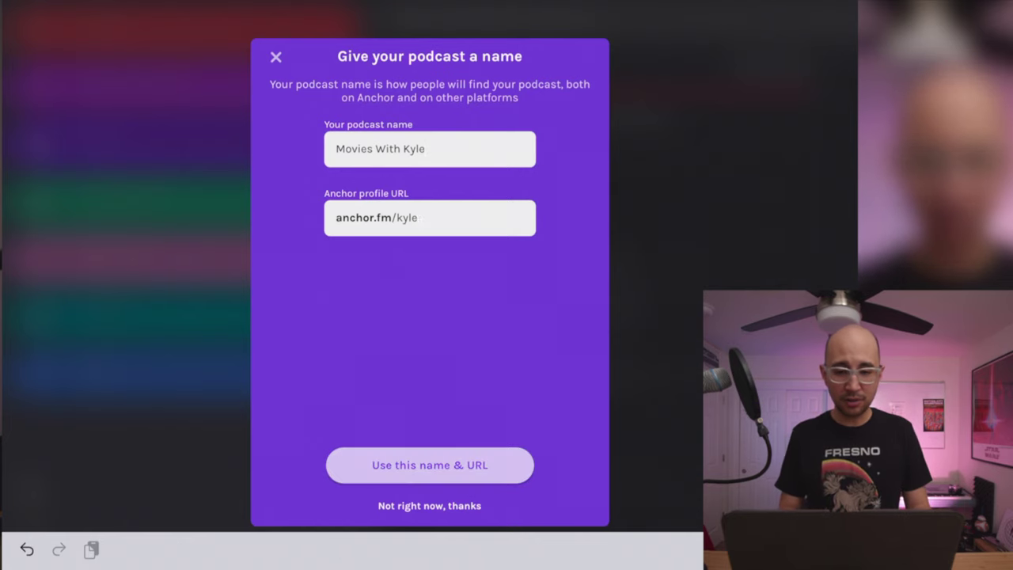
key("BackSpace")
type("movieswithkyle")
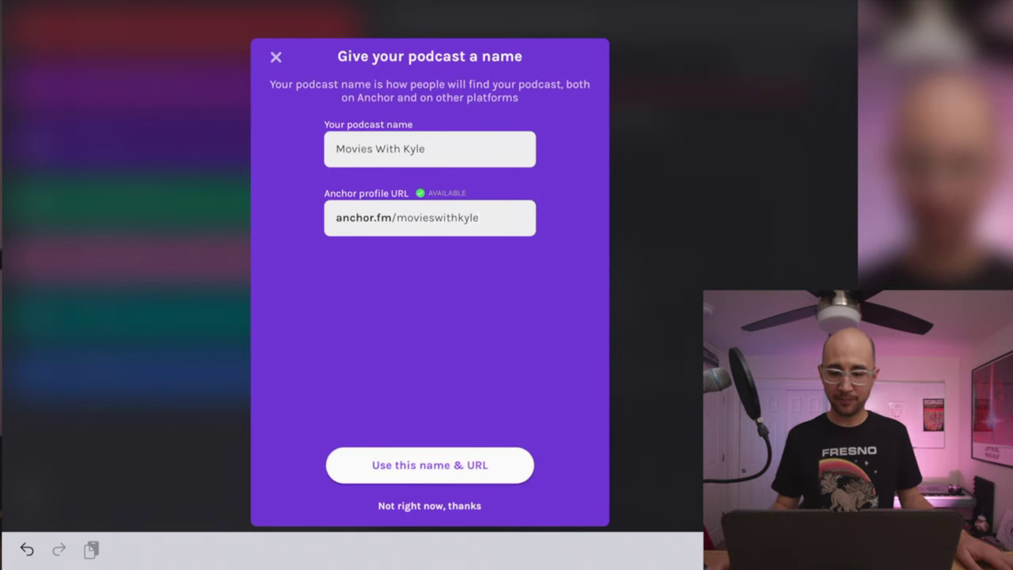
left_click(416, 471)
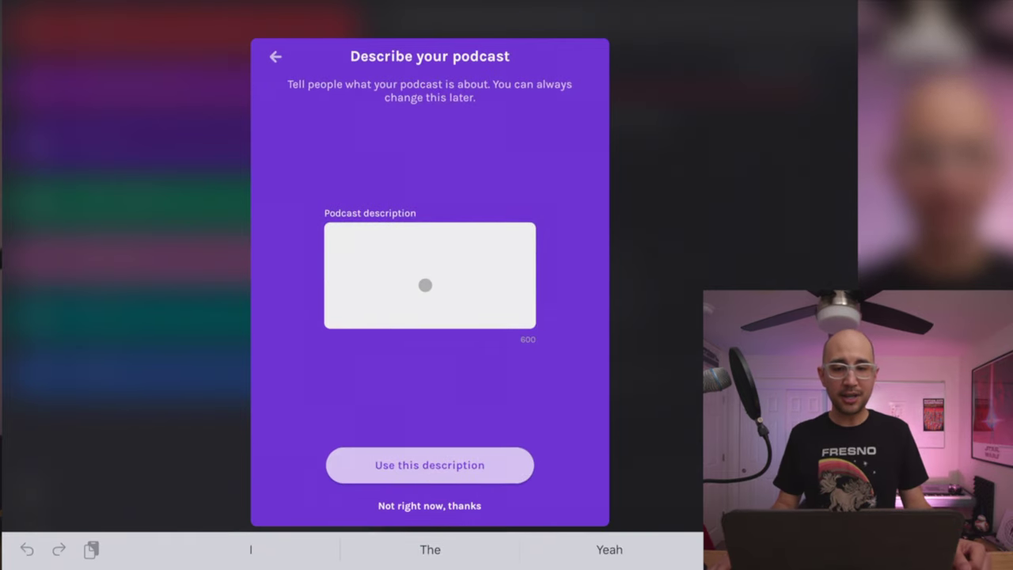
Enter a podcast description promising to "Learn about movies new and old" from the host "and whether or not they're worth your time!", and accept it
type("Learn a")
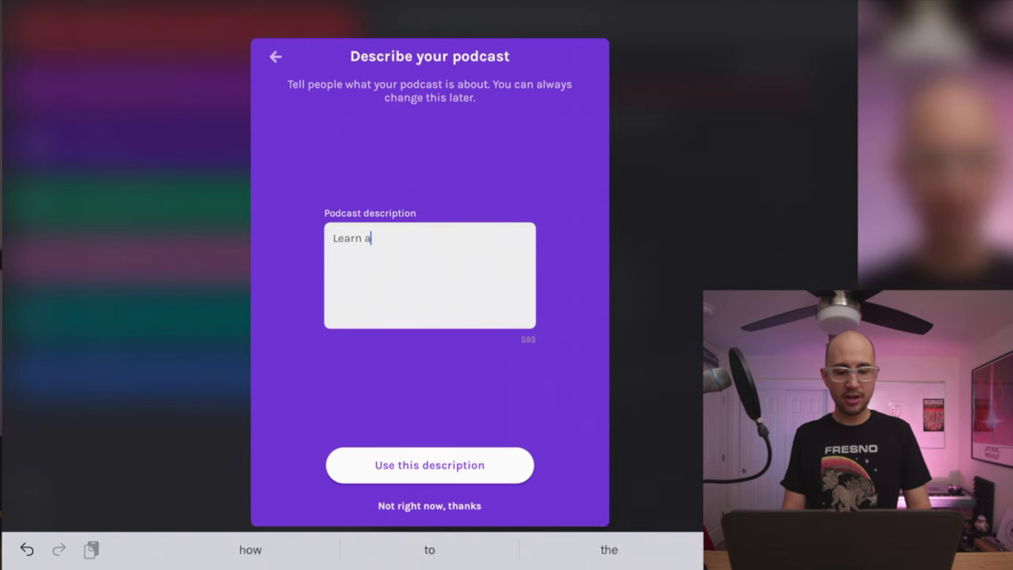
type("bout movies new and old")
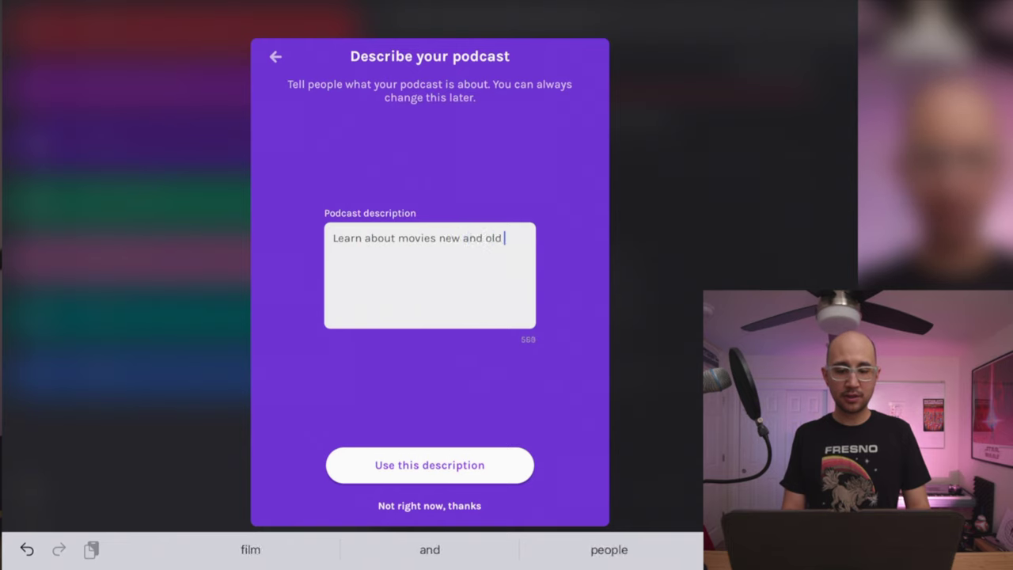
type(" from")
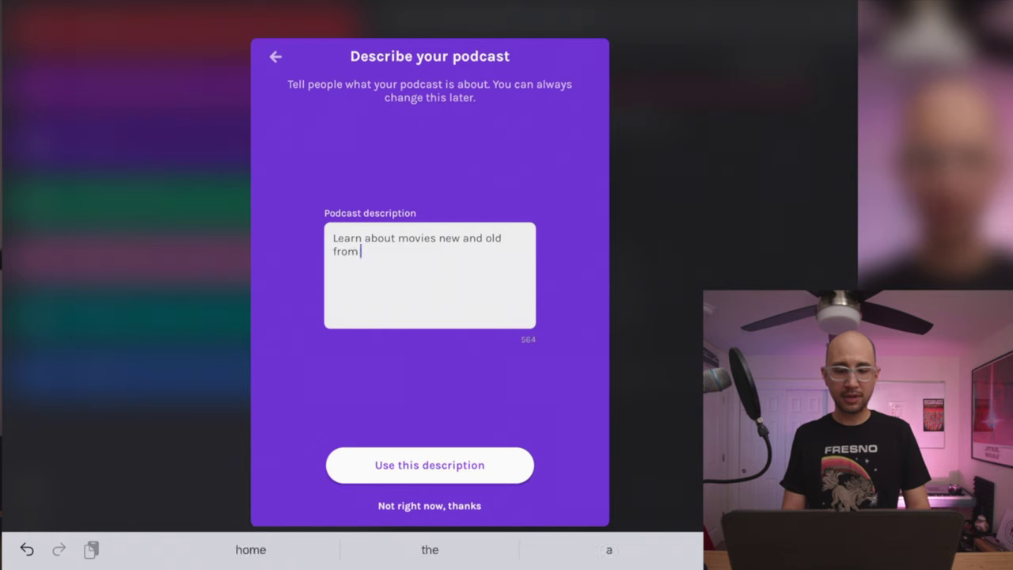
type(" Kyle and whether or not they're work")
key("BackSpace")
type("th your time!")
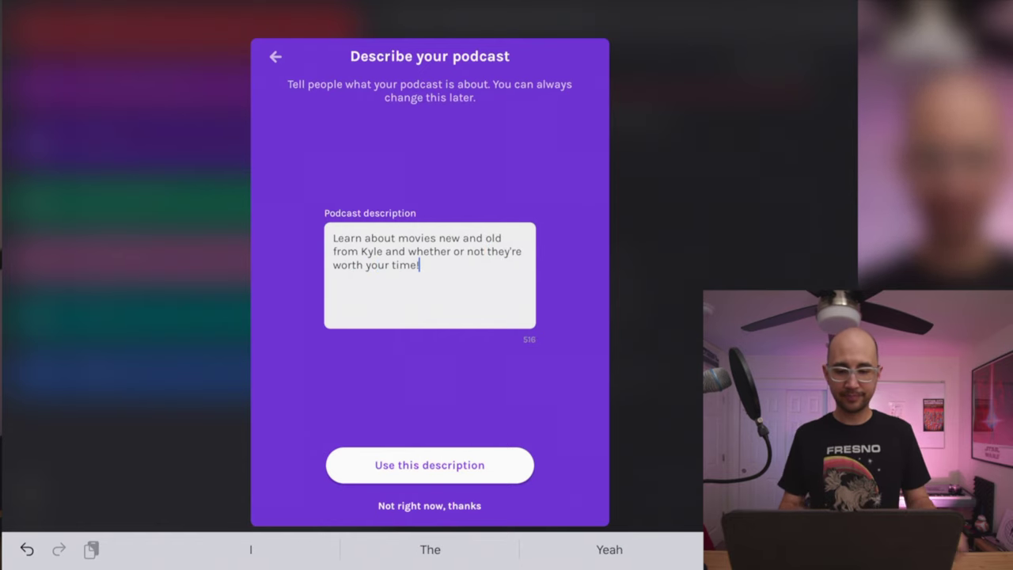
left_click(410, 467)
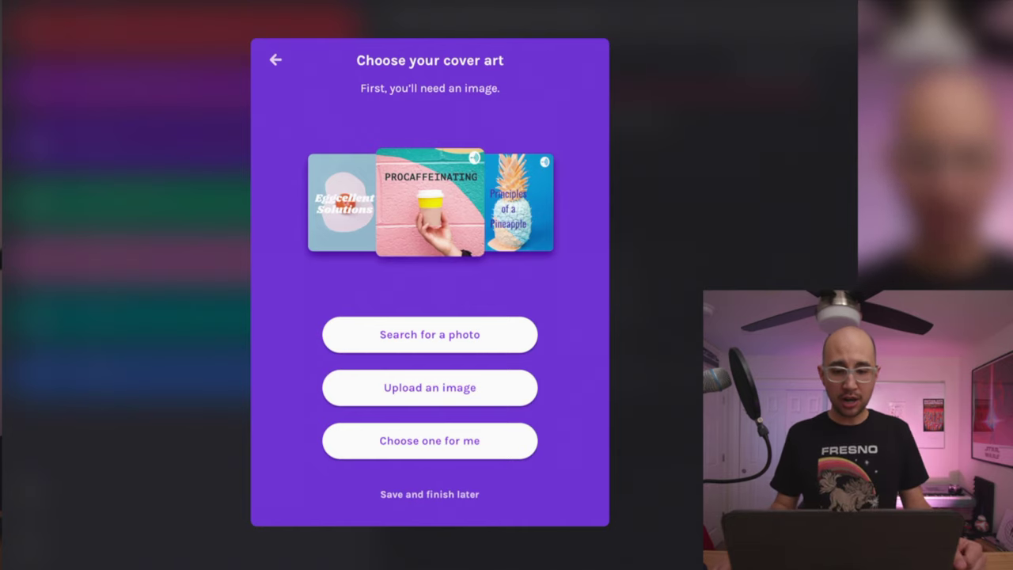
Upload an existing photo from Recents as cover art, using the host's selfie in the black Fresno shirt
left_click(418, 384)
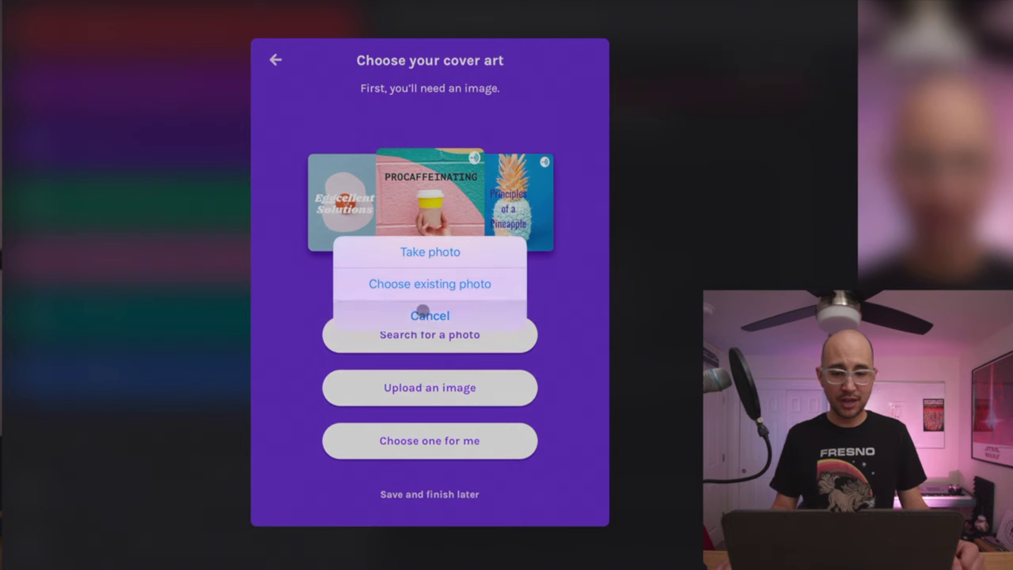
left_click(423, 285)
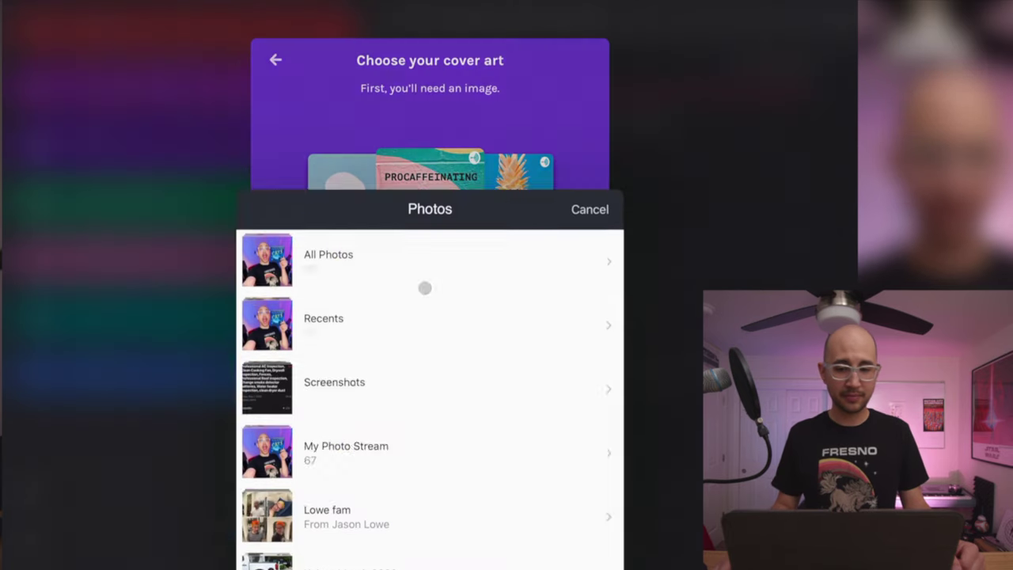
left_click(339, 203)
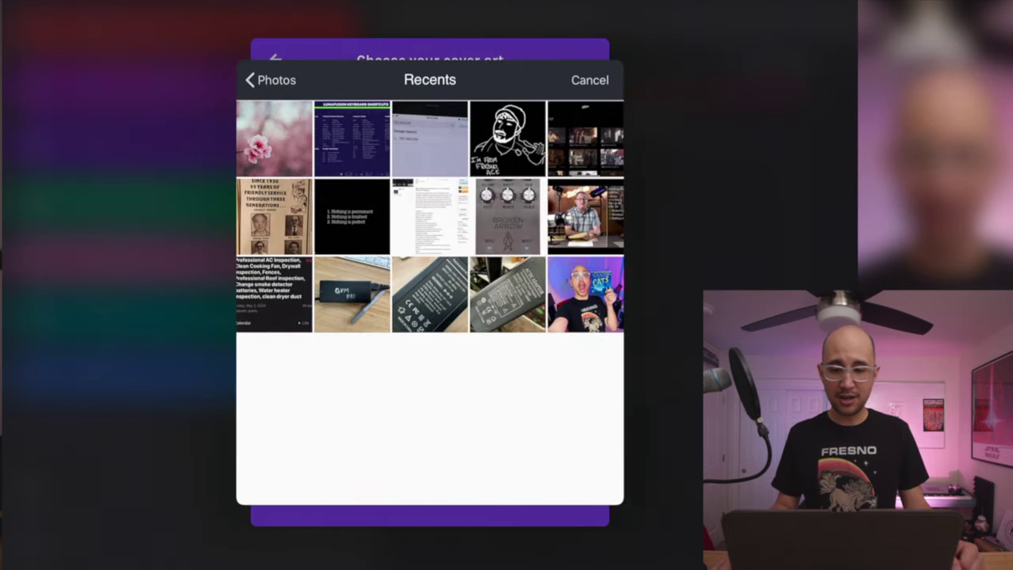
left_click(584, 291)
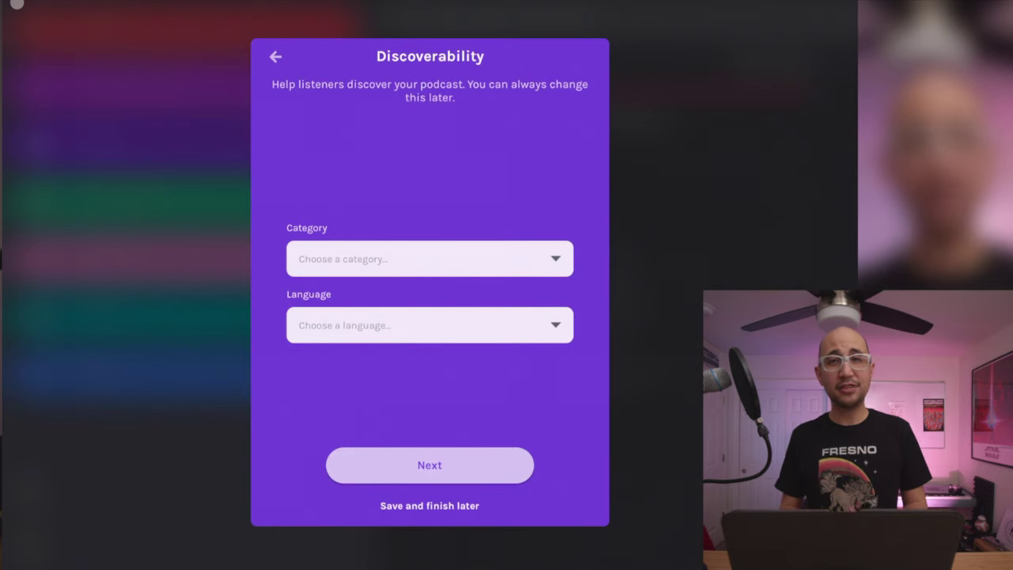
Set the podcast category to Film Reviews under TV & Film and the language to English, and continue
left_click(478, 261)
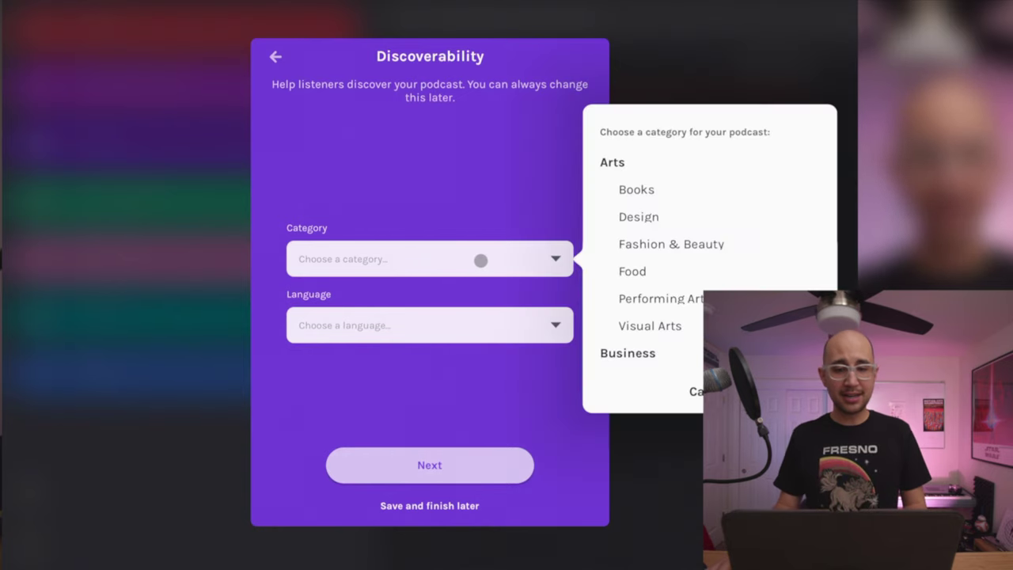
scroll(715, 262, "down", 3)
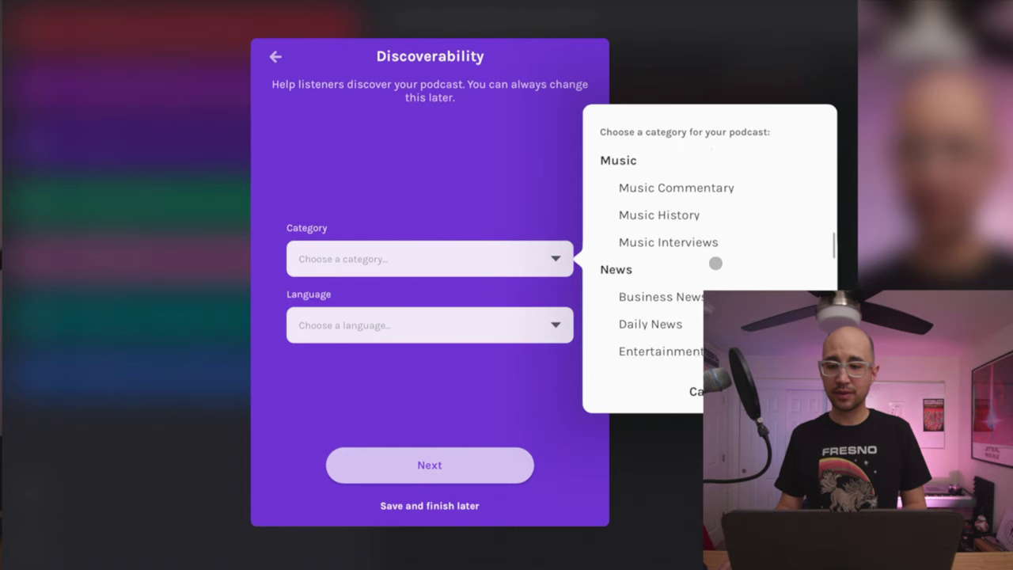
scroll(716, 263, "down", 6)
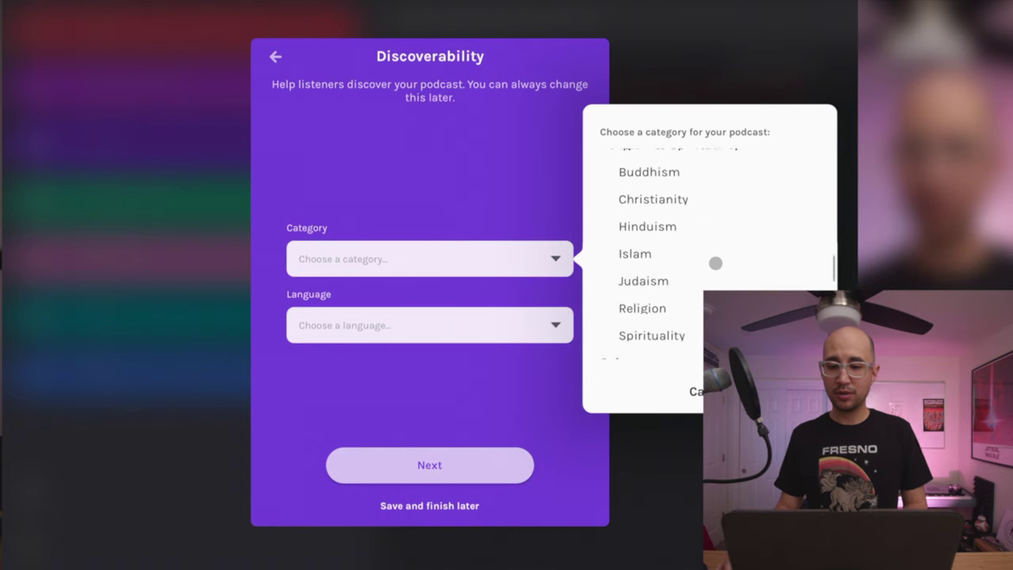
scroll(715, 263, "down", 6)
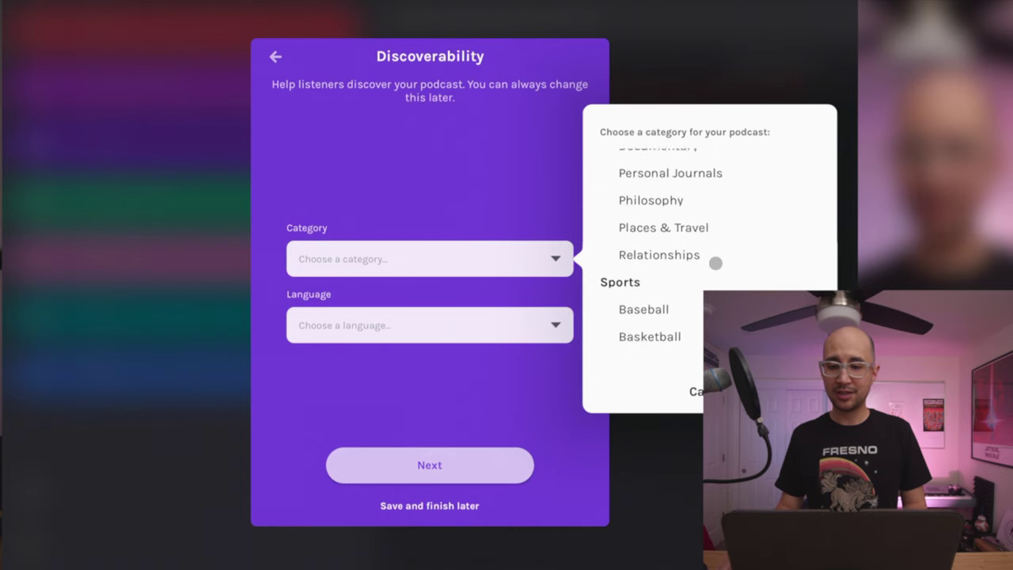
scroll(715, 263, "down", 4)
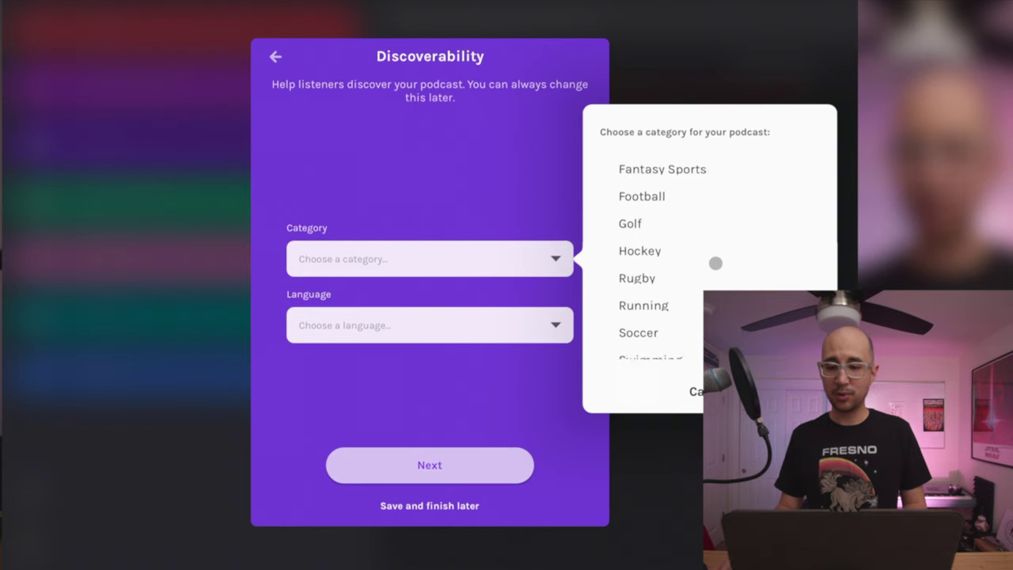
scroll(715, 263, "down", 4)
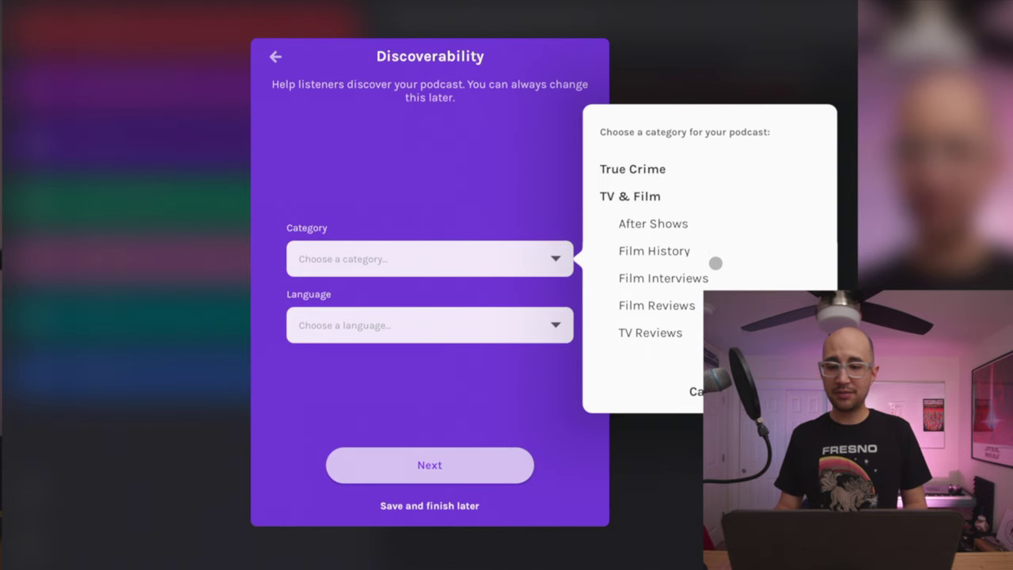
left_click(633, 317)
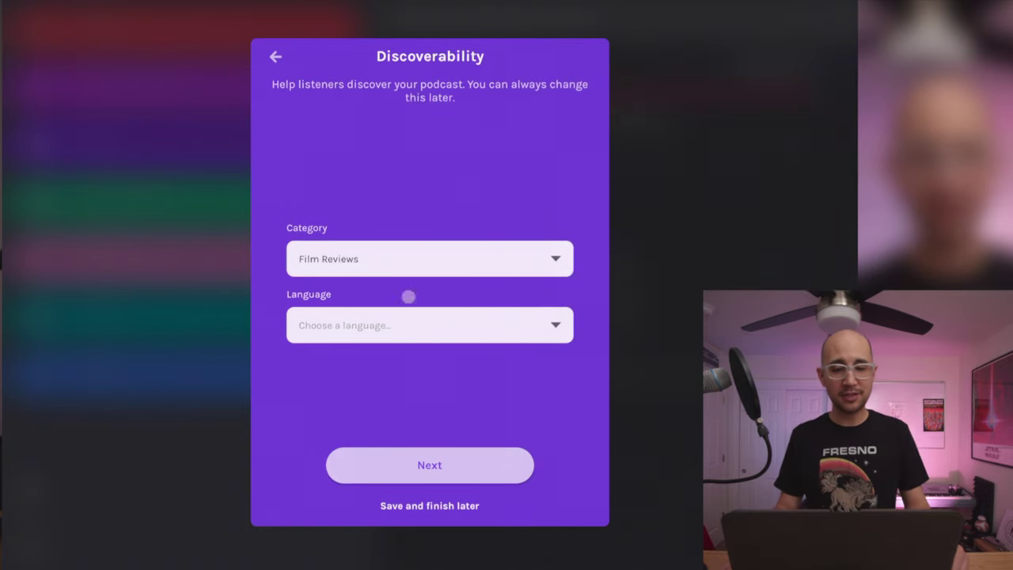
left_click(364, 334)
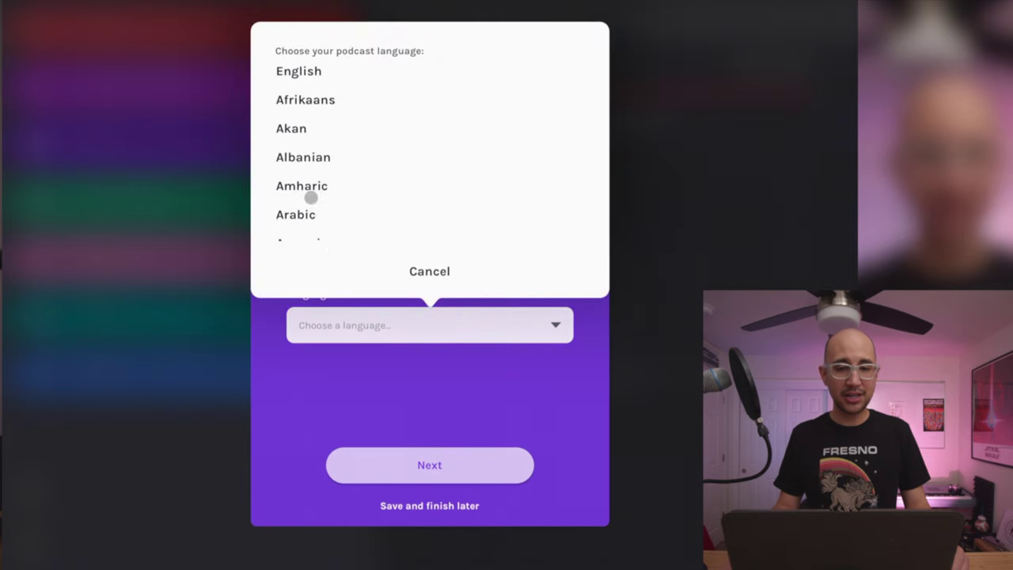
left_click(309, 79)
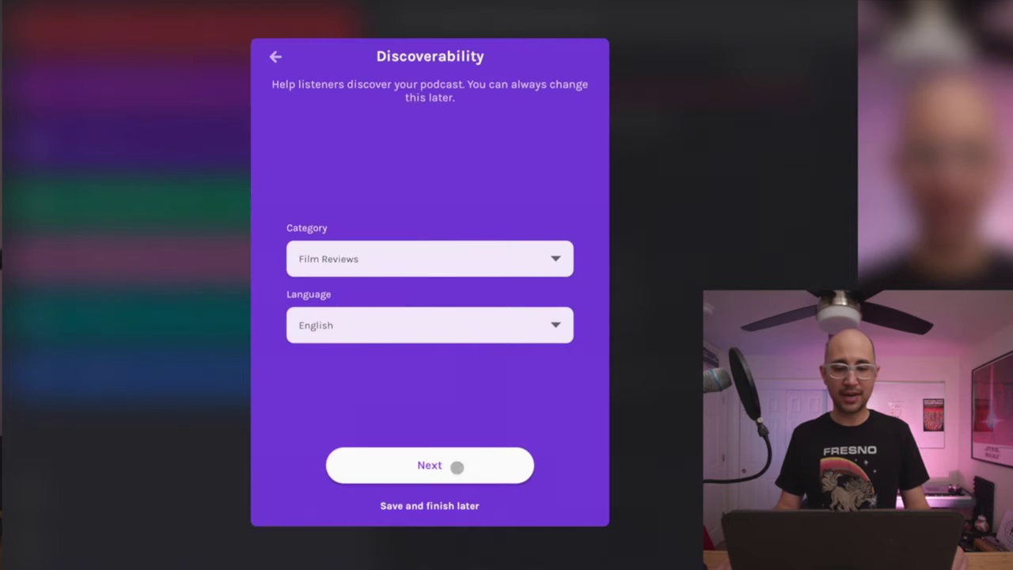
left_click(456, 467)
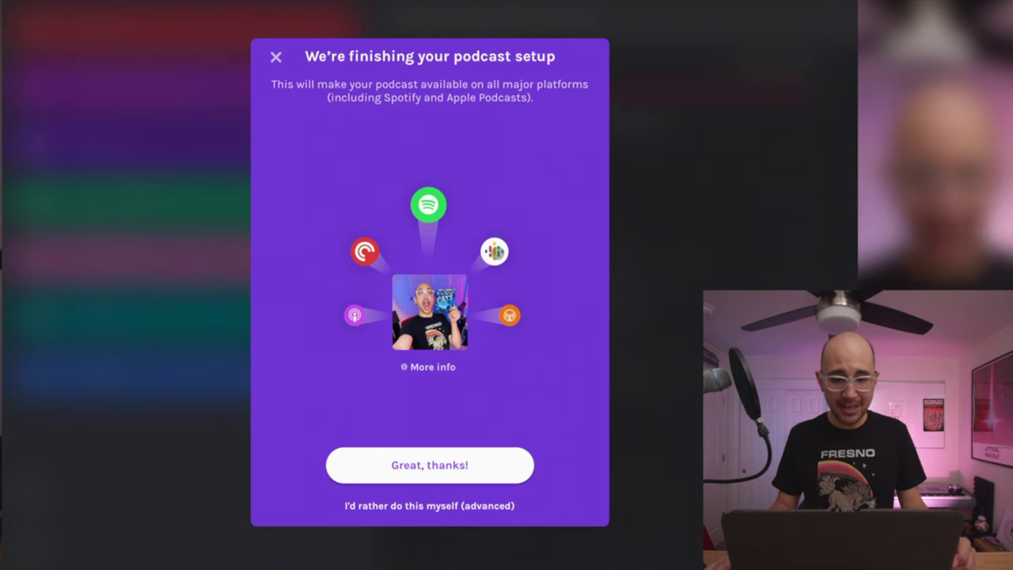
Accept automatic distribution to all major platforms and finish the podcast setup
left_click(403, 465)
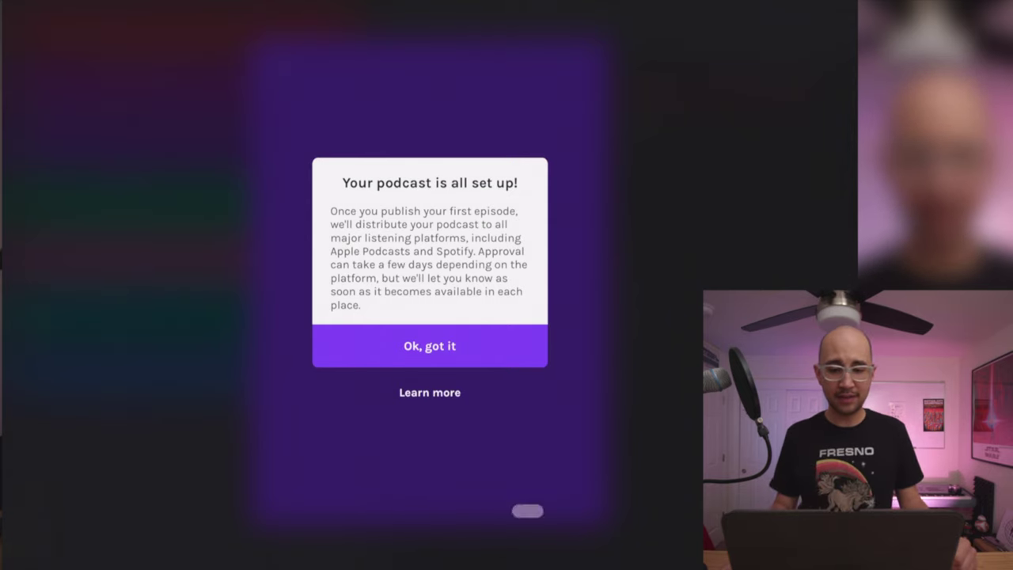
left_click(453, 353)
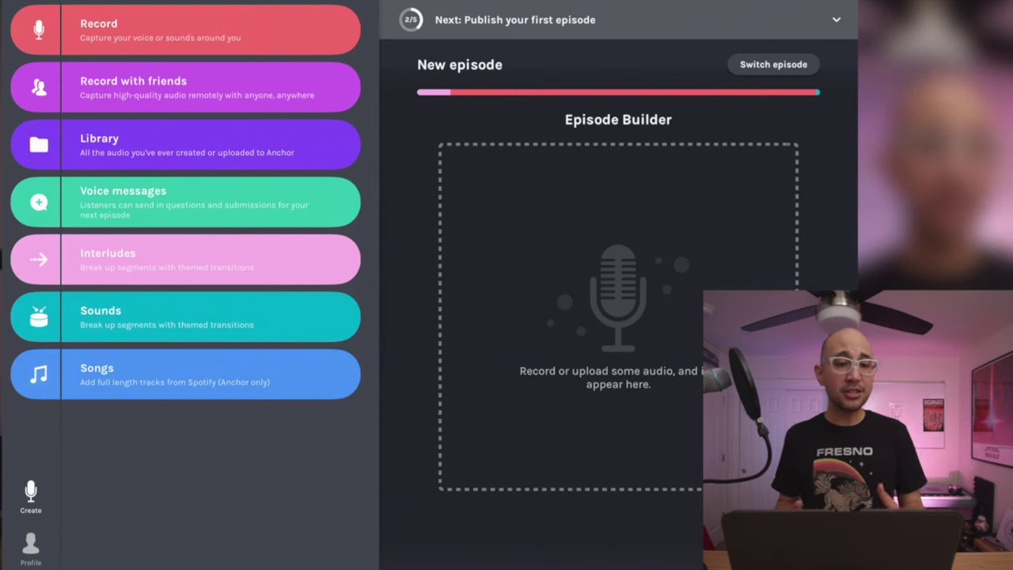
Open the library of audio created in or uploaded to Anchor
left_click(229, 145)
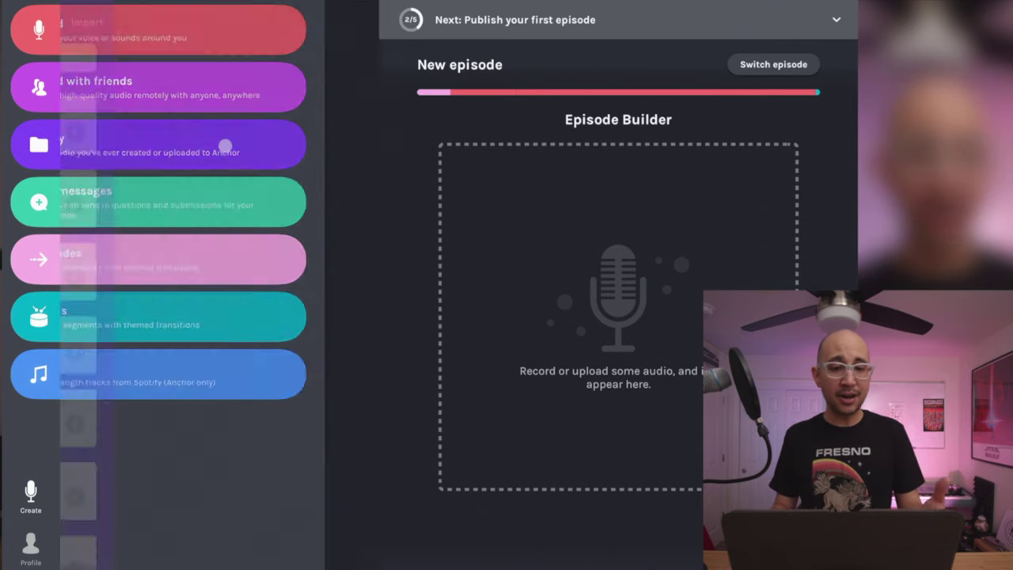